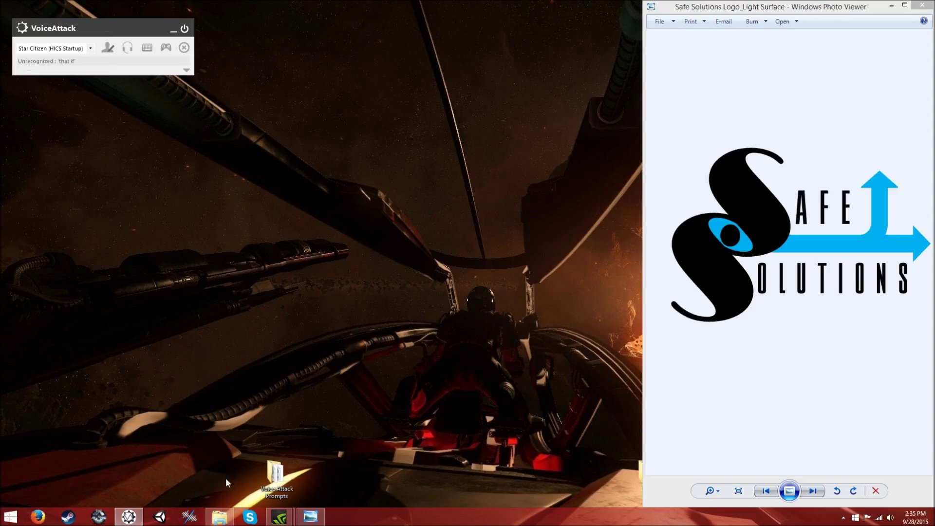
# Step: Close the empty Voice Attack Prompts folder window and show VoiceAttack's profile dropdown
pyautogui.moveTo(226, 520)
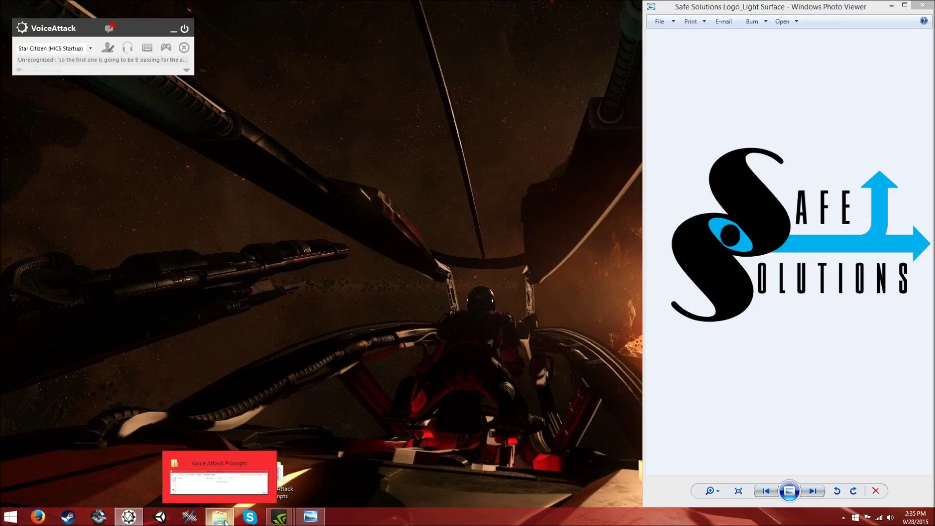
pyautogui.click(226, 522)
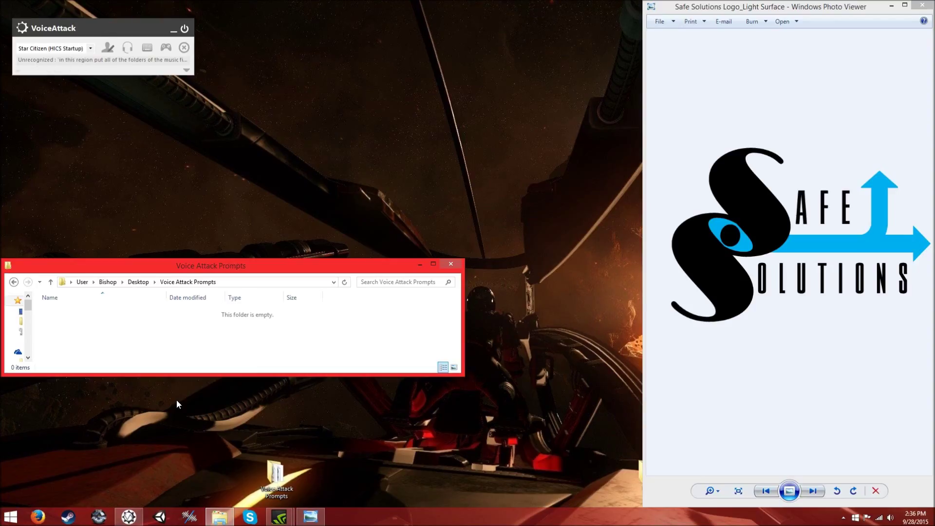
pyautogui.click(451, 264)
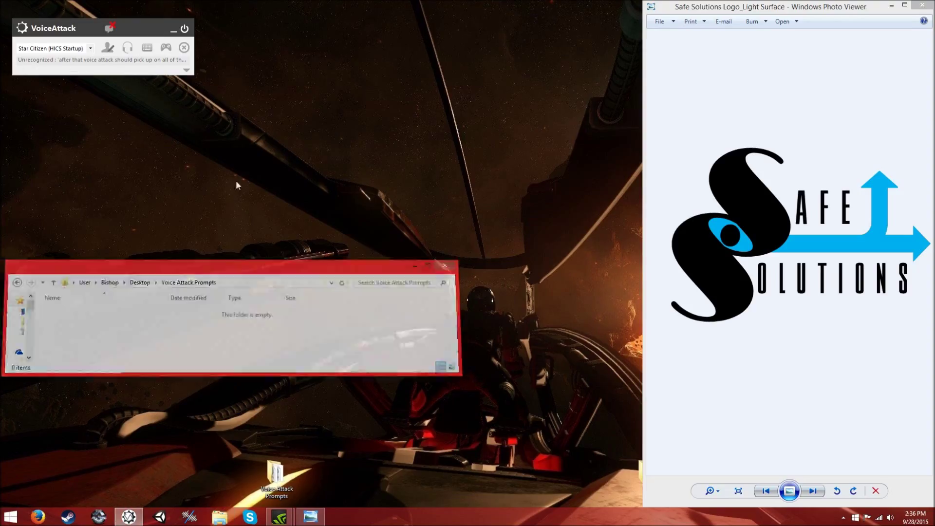
pyautogui.click(91, 50)
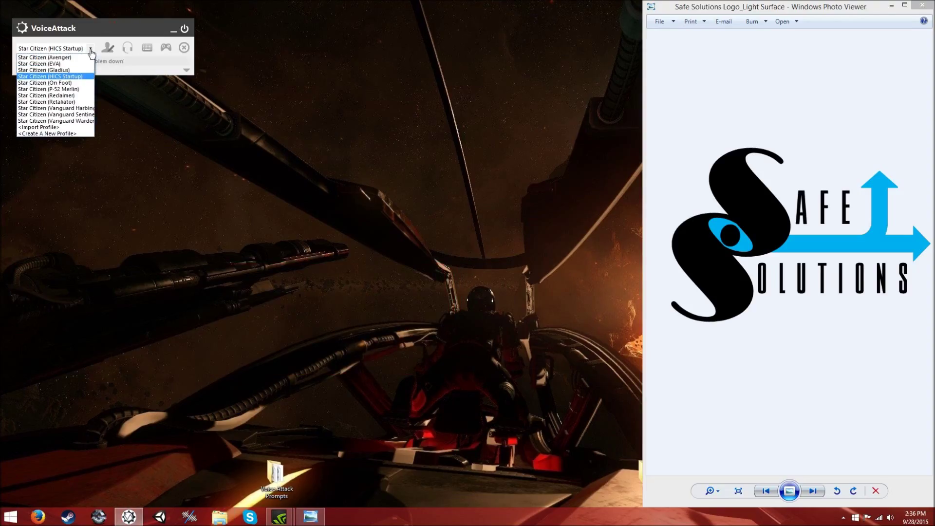
pyautogui.click(90, 49)
pyautogui.click(108, 48)
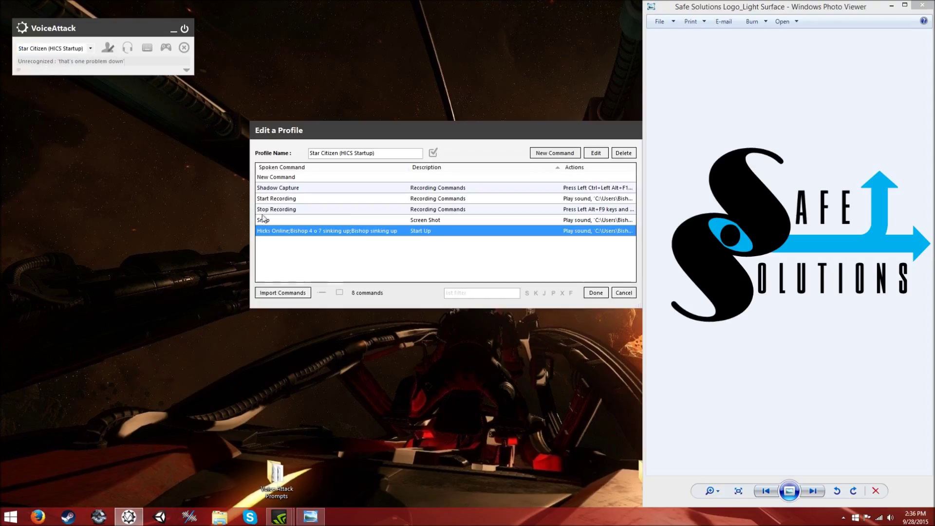
pyautogui.doubleClick(424, 233)
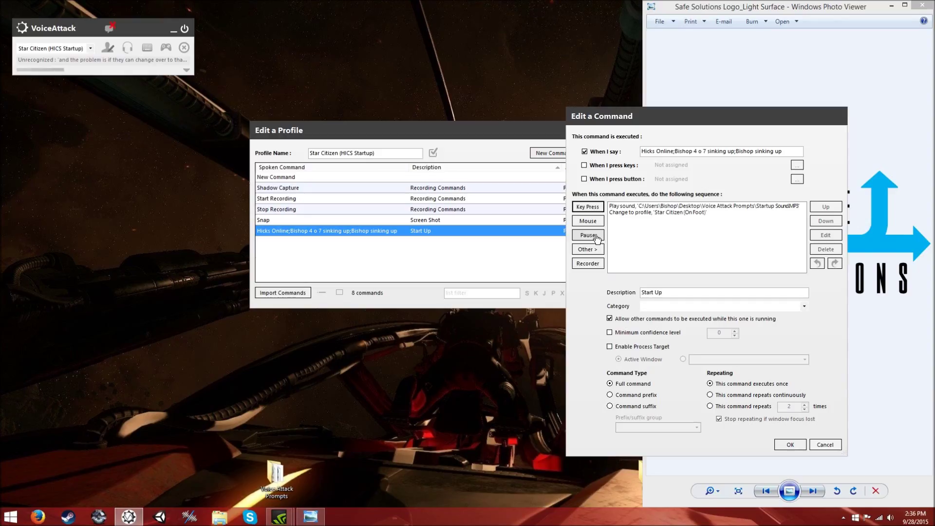
pyautogui.click(664, 213)
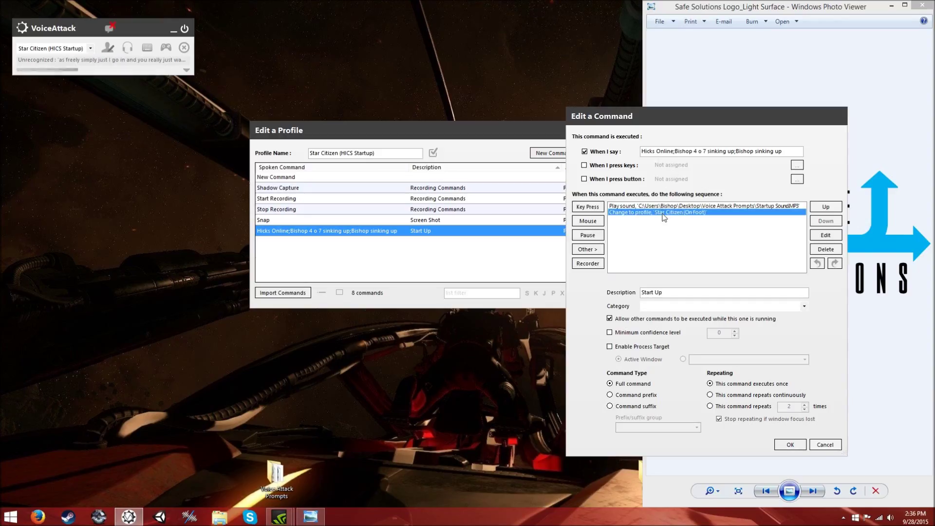
pyautogui.click(791, 445)
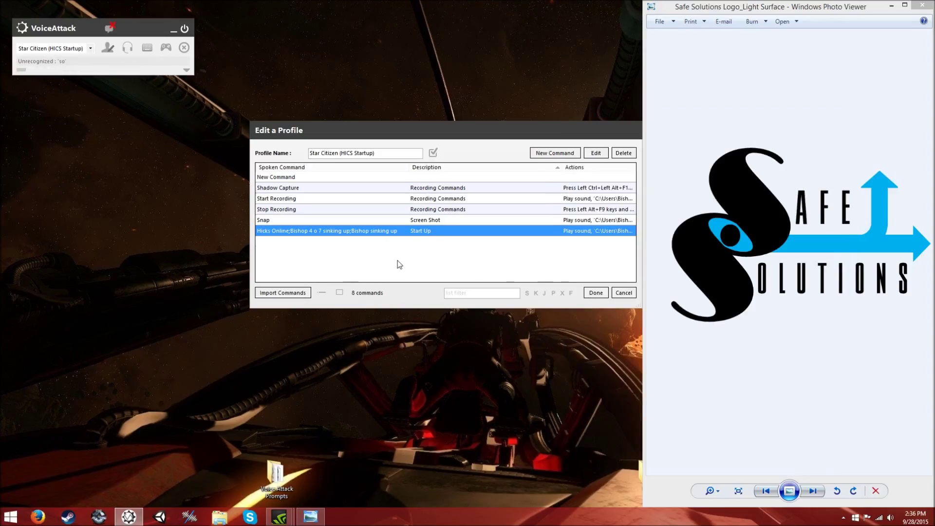
pyautogui.doubleClick(427, 238)
pyautogui.click(647, 212)
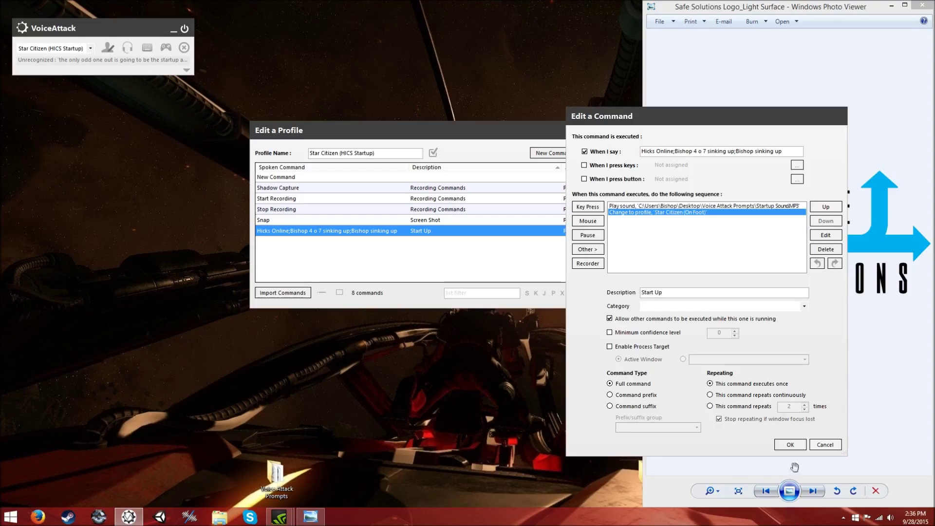
pyautogui.click(792, 444)
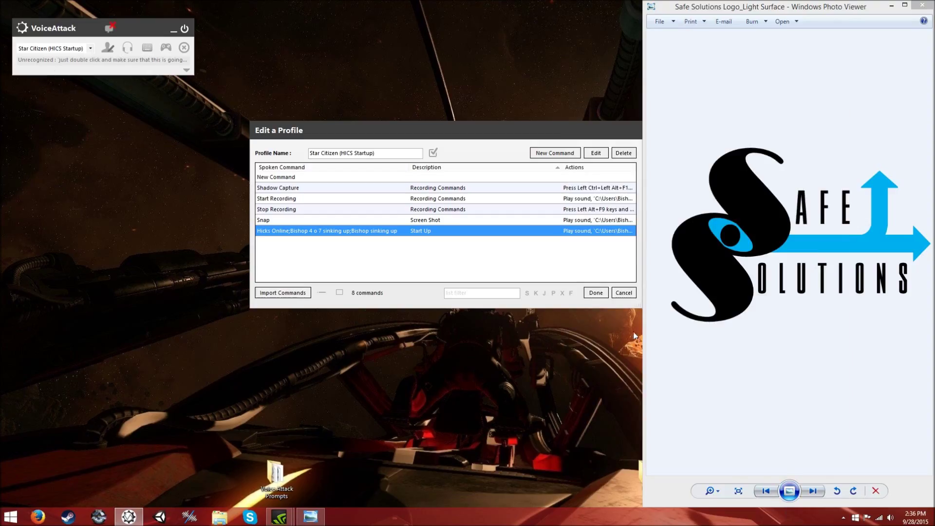
pyautogui.click(595, 293)
pyautogui.click(76, 49)
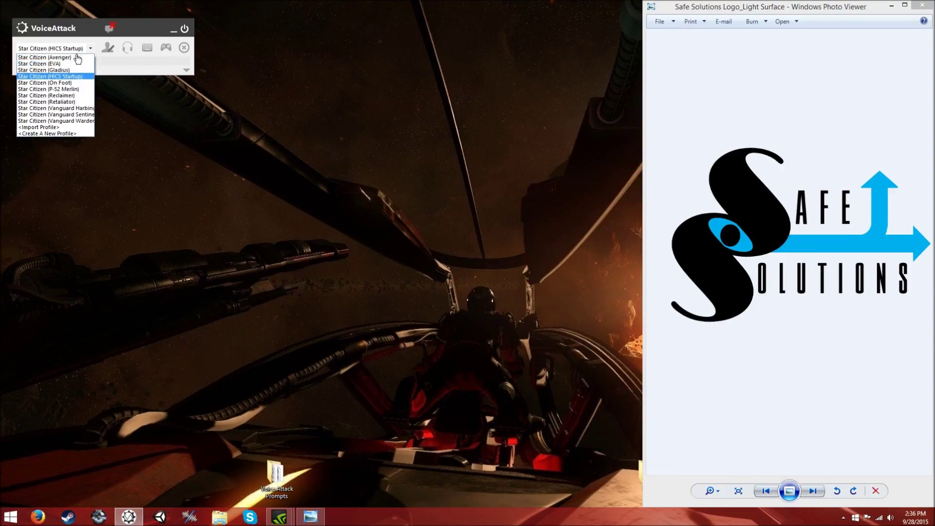
# Step: Load Star Citizen (On Foot), edit it, and inspect Performing E V A's change-to-EVA action
pyautogui.click(78, 82)
pyautogui.click(108, 47)
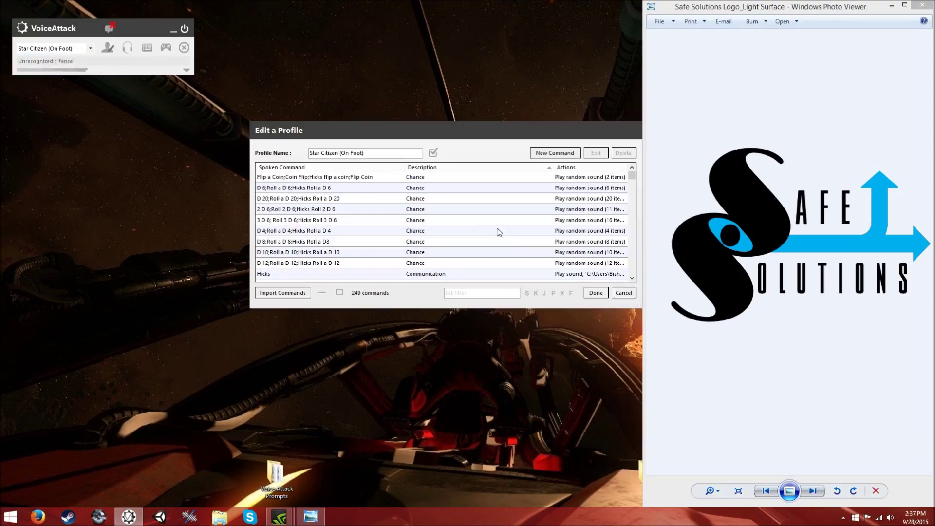
pyautogui.scroll(-15, 485, 218)
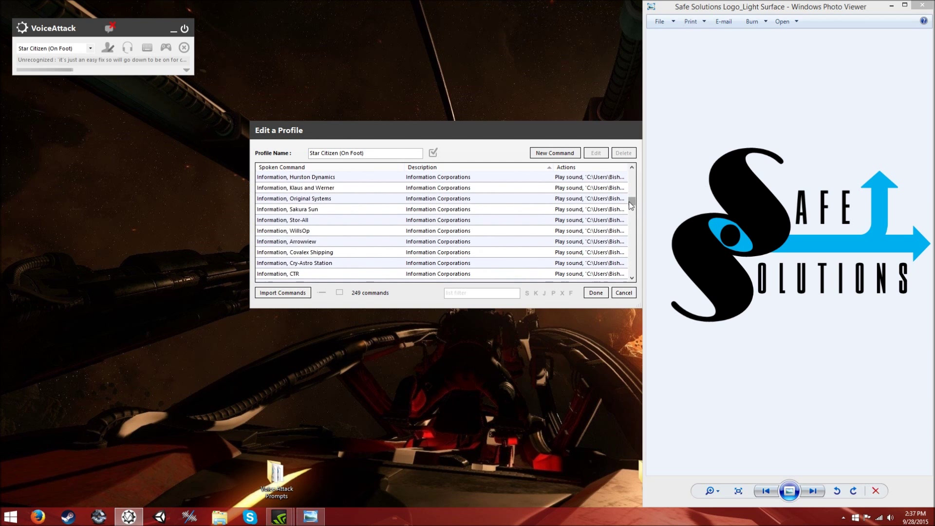
pyautogui.moveTo(632, 201); pyautogui.dragTo(632, 266)
pyautogui.scroll(1, 461, 257)
pyautogui.scroll(-1, 464, 222)
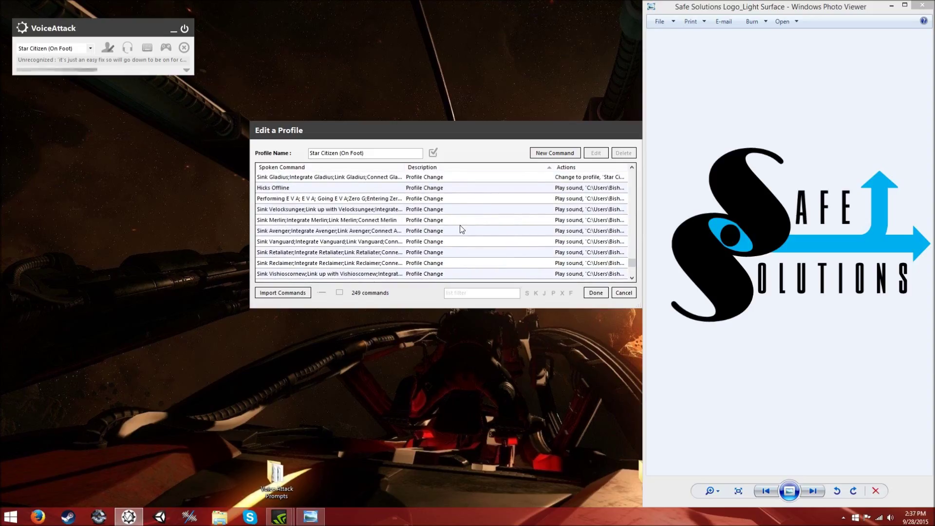
pyautogui.doubleClick(431, 201)
pyautogui.click(691, 213)
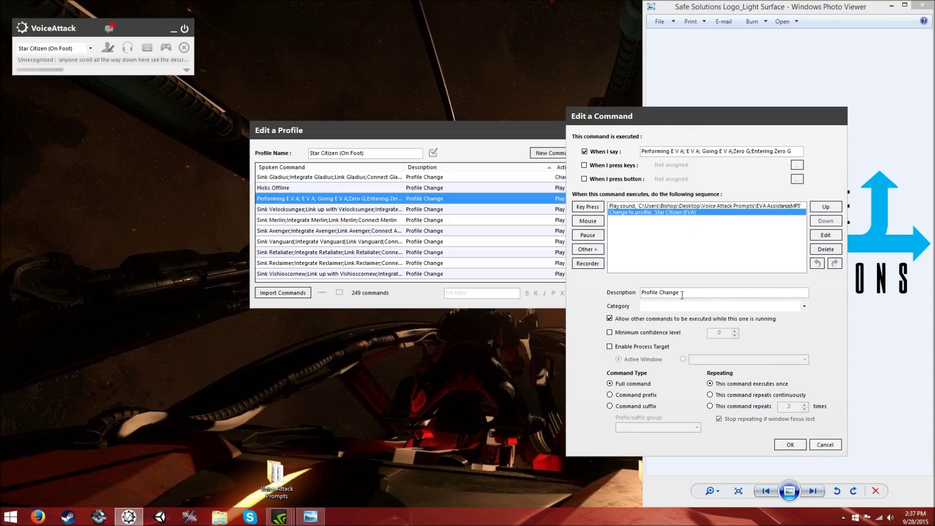
pyautogui.click(791, 445)
# Step: Inspect the Sink Avenger command's change-to-Avenger action, then finish editing the profile
pyautogui.scroll(-2, 437, 250)
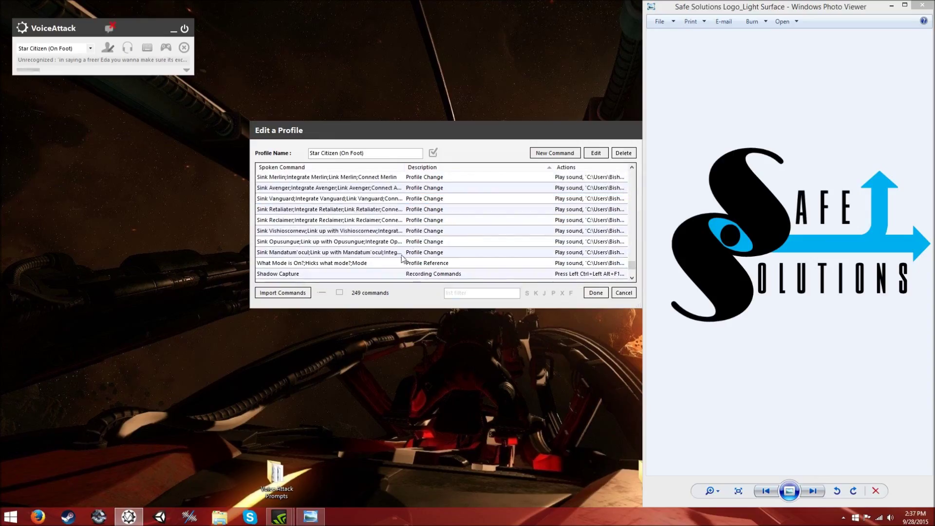
pyautogui.doubleClick(337, 193)
pyautogui.click(688, 213)
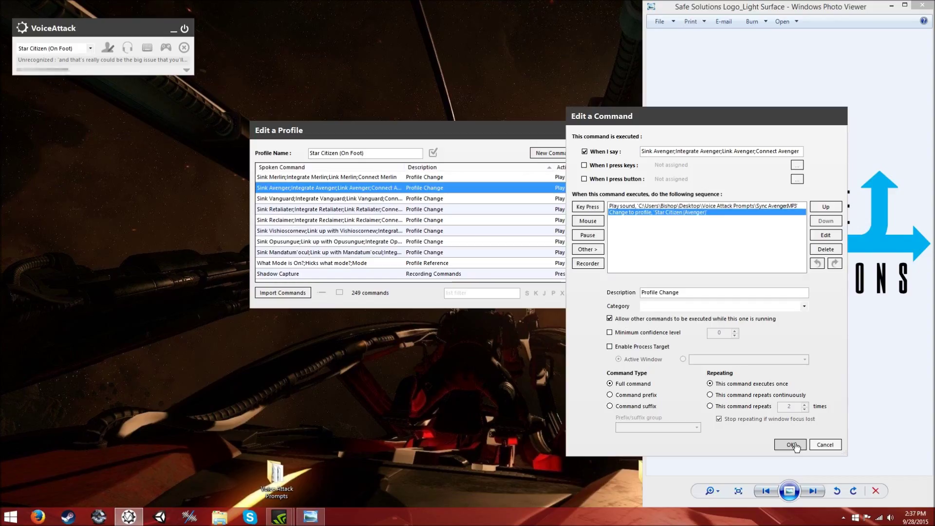
pyautogui.click(790, 441)
pyautogui.click(595, 295)
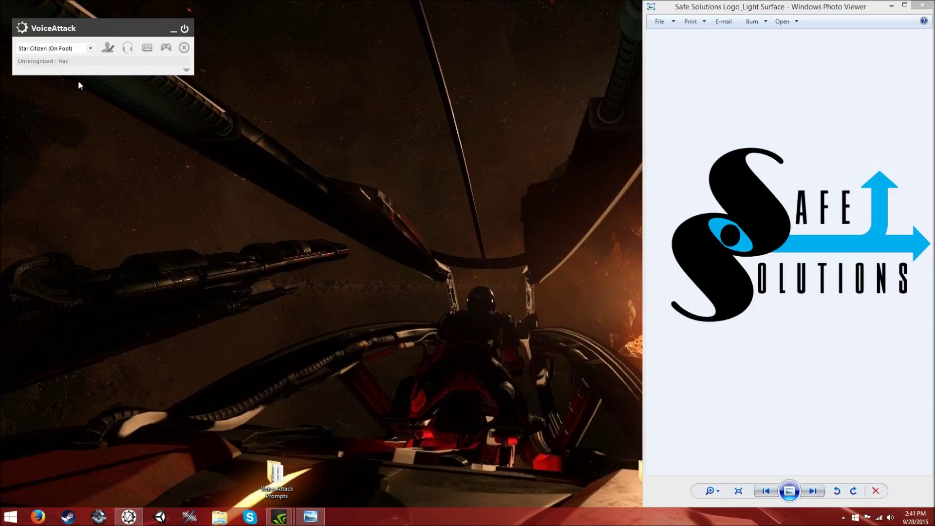
# Step: Delete the old change-to-EVA profile action from the Performing E V A command
pyautogui.click(107, 48)
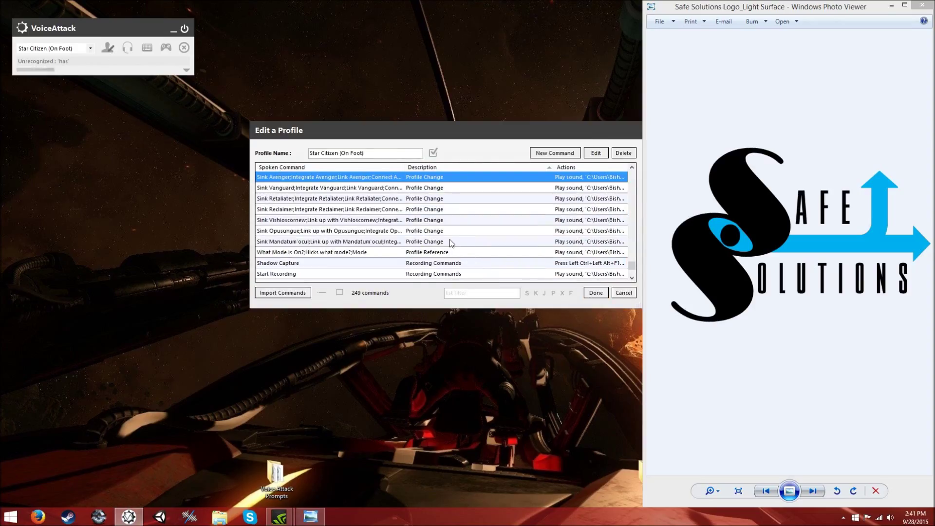
pyautogui.scroll(1, 450, 239)
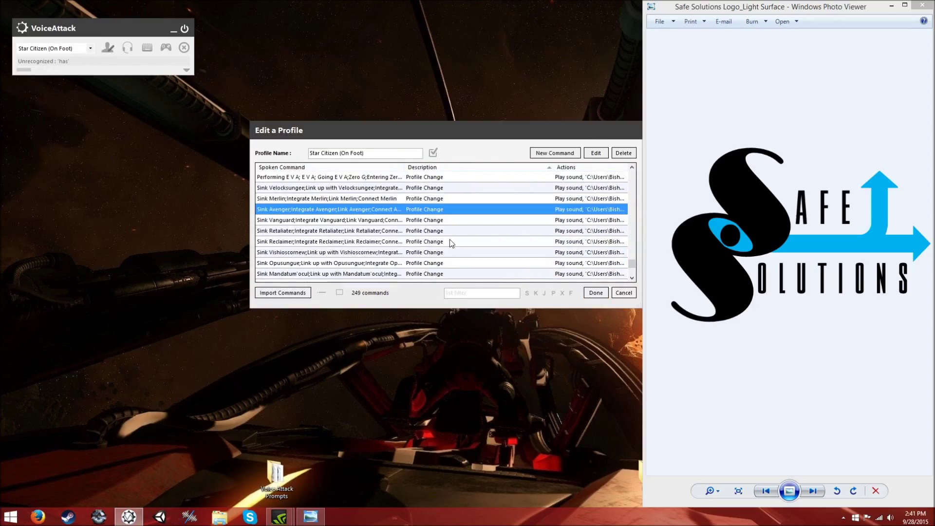
pyautogui.doubleClick(327, 178)
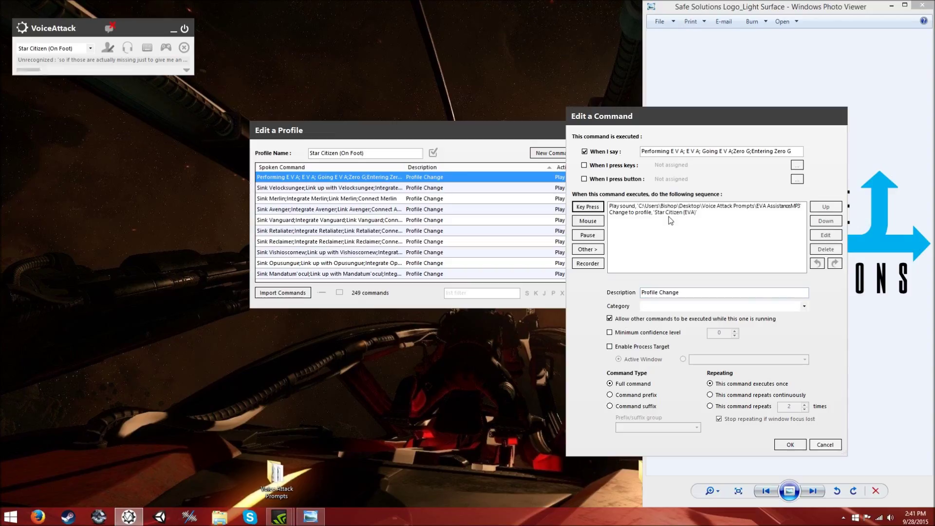
pyautogui.click(668, 213)
pyautogui.press('Delete')
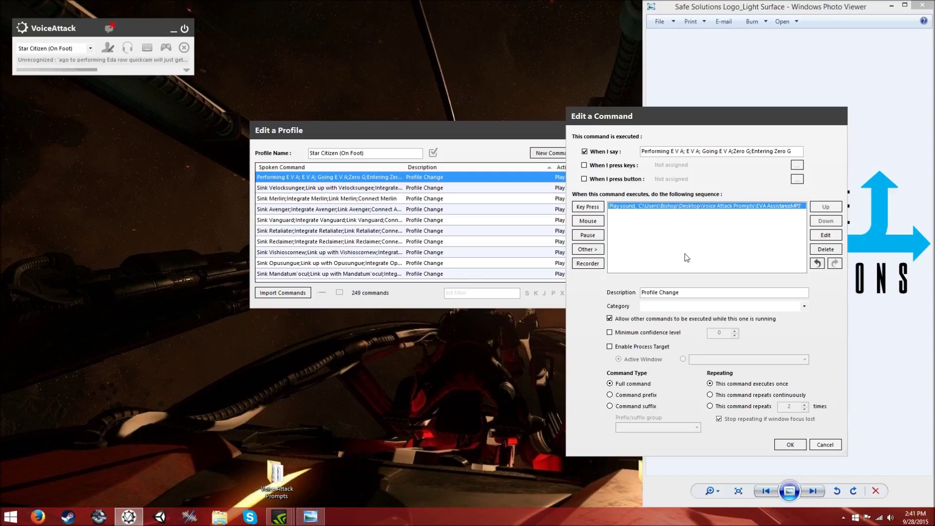
# Step: Add a Switch to Another Profile action targeting Star Citizen (EVA) and save the command
pyautogui.click(588, 249)
pyautogui.moveTo(631, 253)
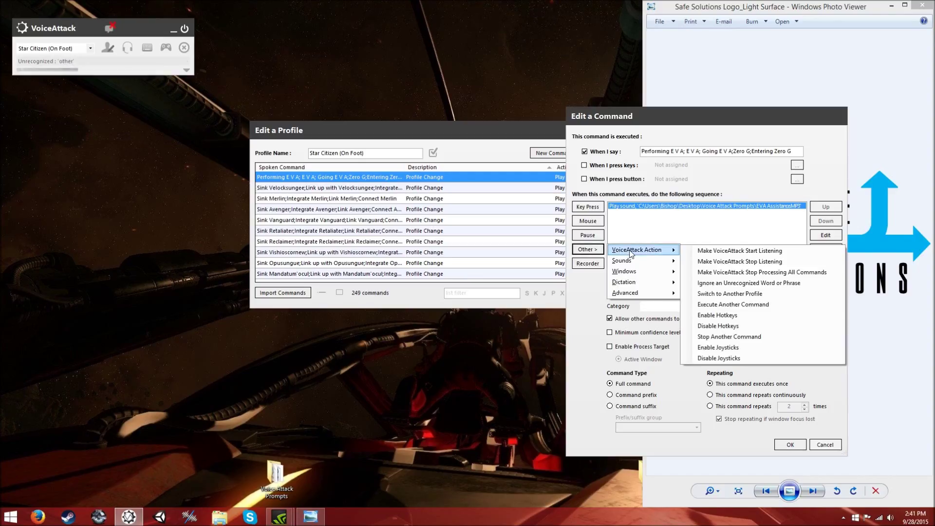
pyautogui.click(749, 284)
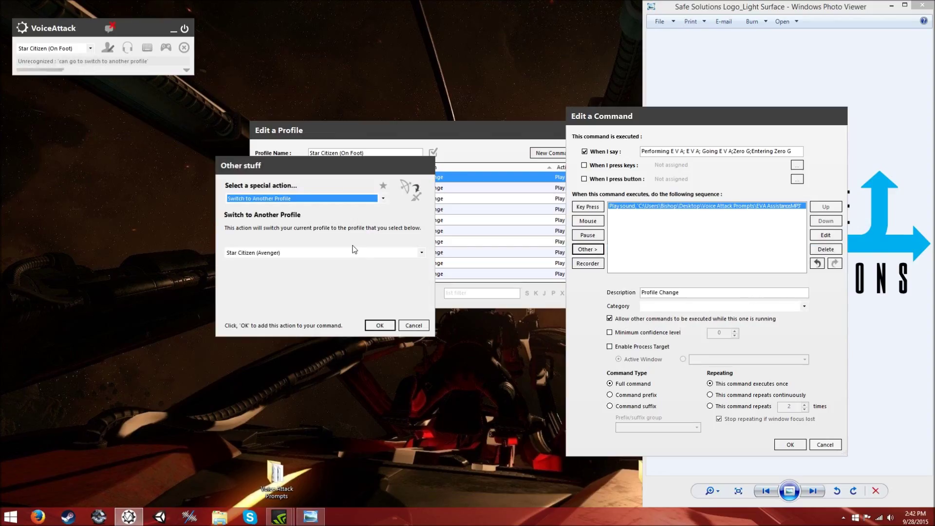
pyautogui.click(354, 253)
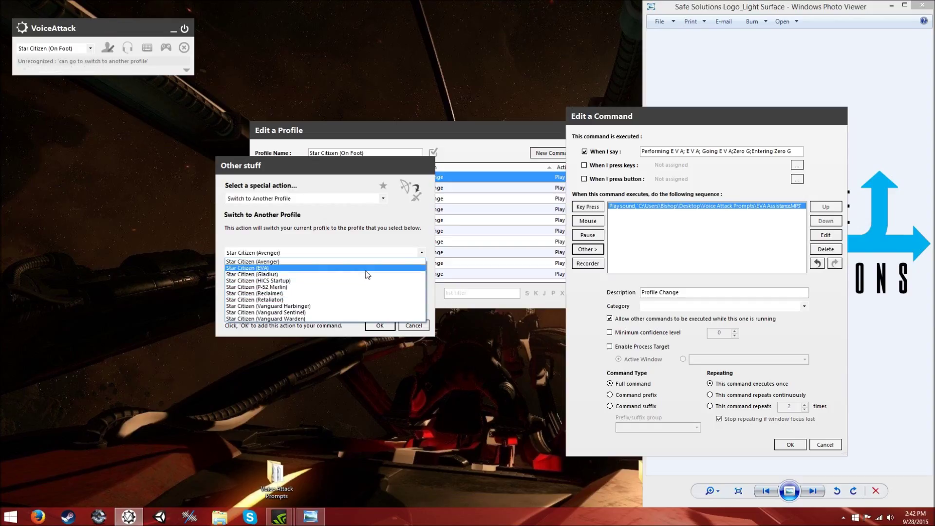
pyautogui.click(366, 269)
pyautogui.click(380, 325)
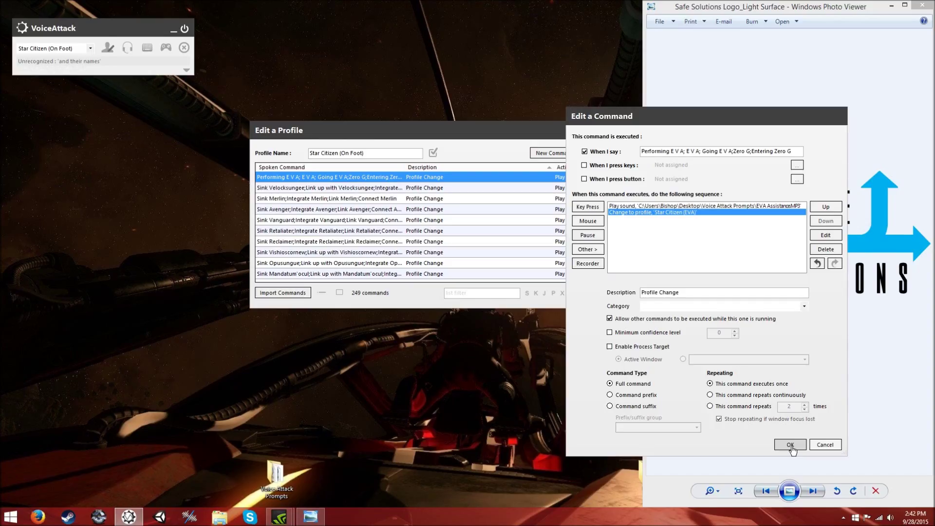
pyautogui.click(790, 444)
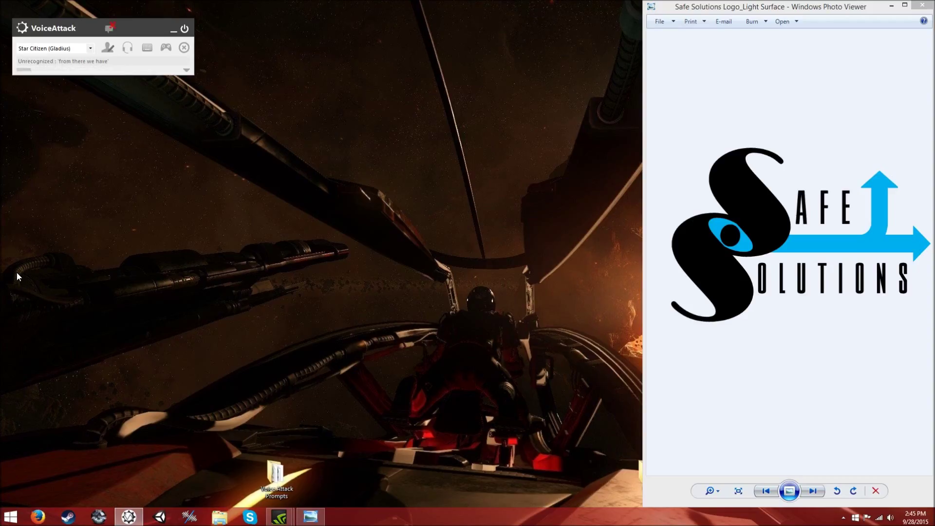
pyautogui.click(109, 47)
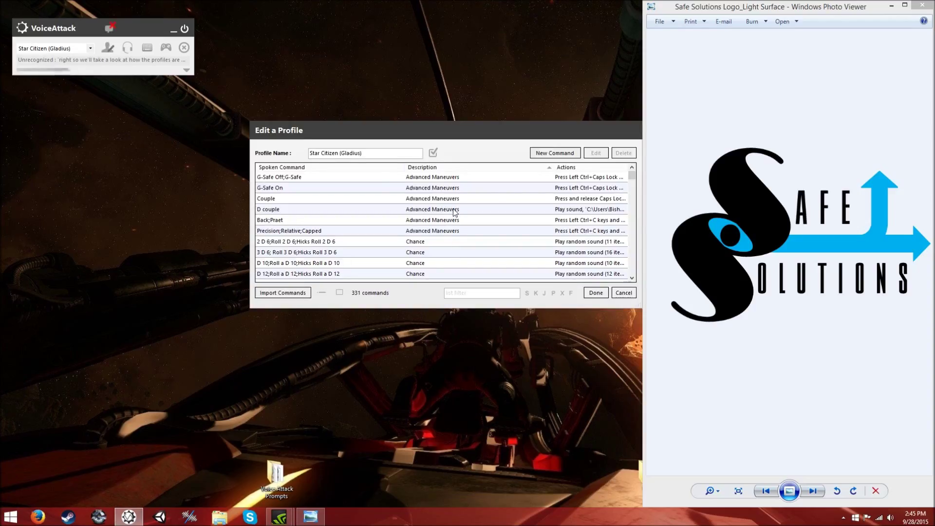
pyautogui.click(454, 181)
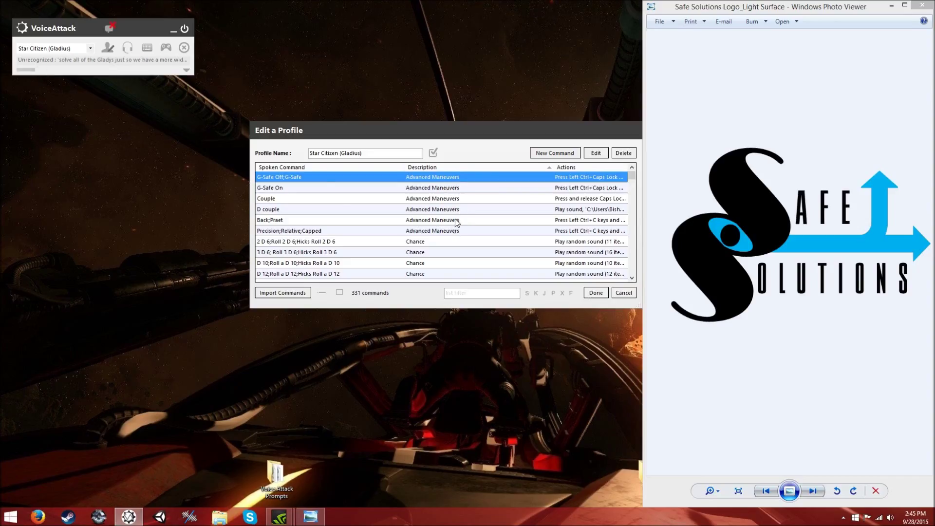
pyautogui.click(310, 195)
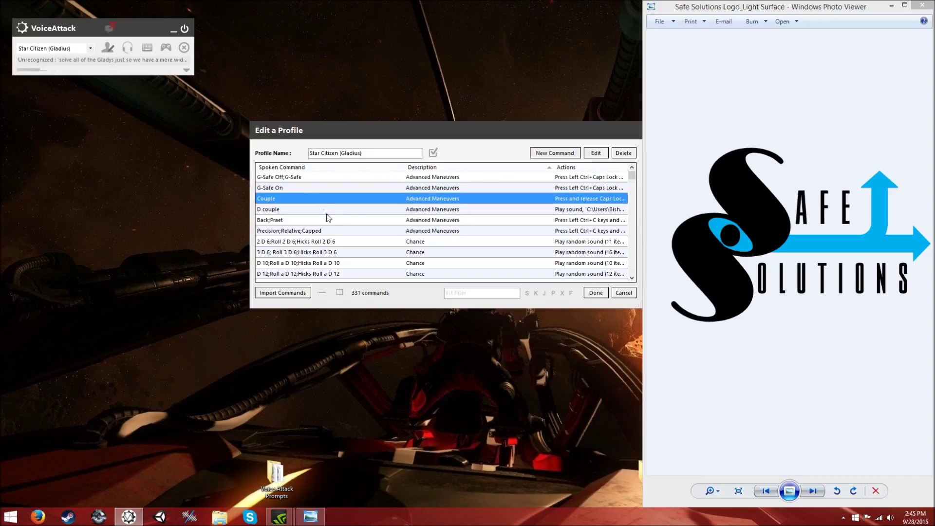
pyautogui.click(325, 215)
pyautogui.click(326, 221)
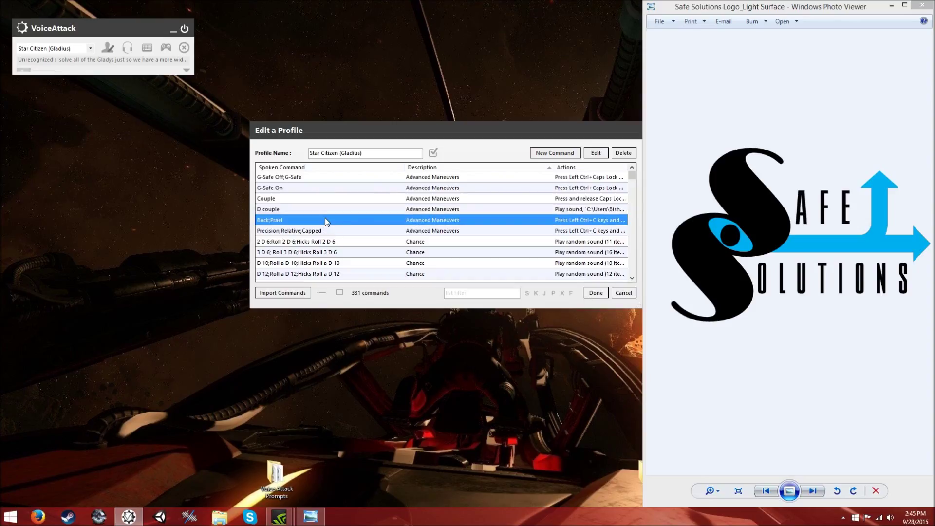
pyautogui.click(363, 233)
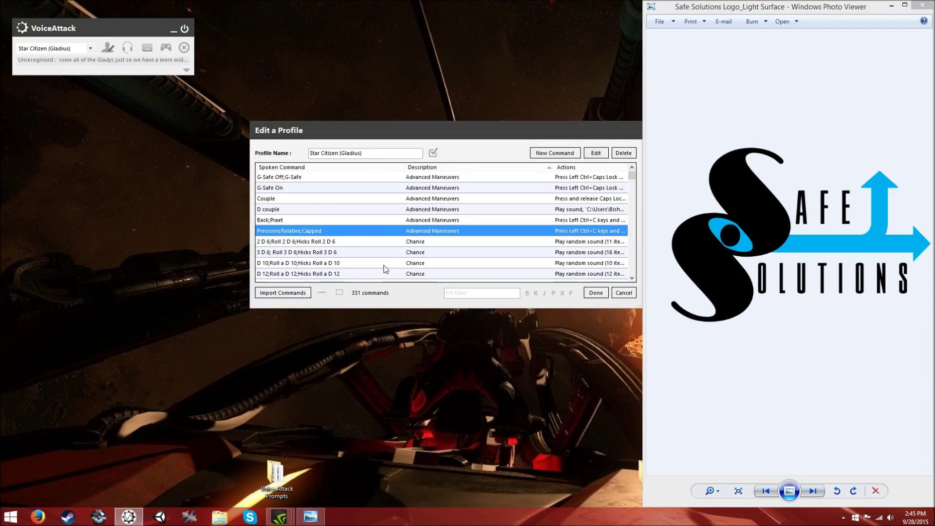
pyautogui.scroll(-1, 356, 233)
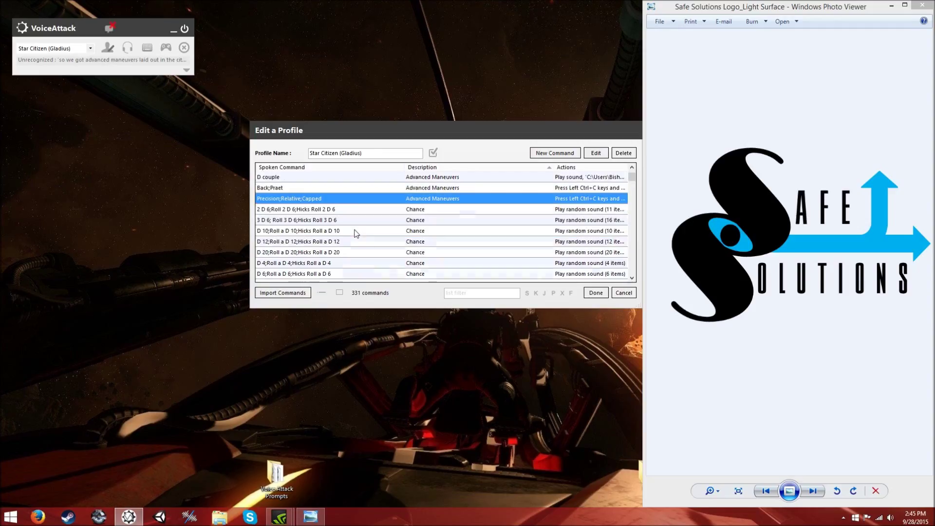
pyautogui.click(336, 188)
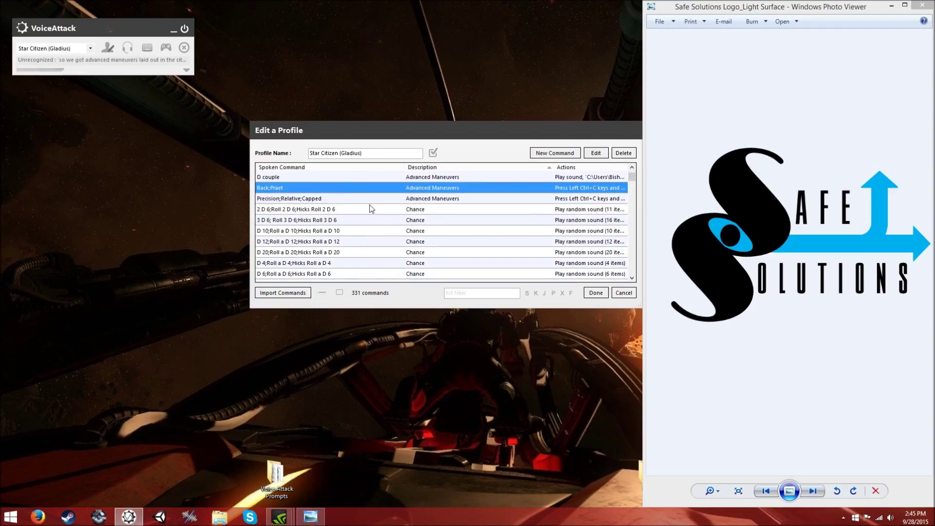
pyautogui.scroll(-2, 370, 209)
pyautogui.scroll(2, 370, 208)
pyautogui.scroll(-1, 466, 204)
pyautogui.click(464, 189)
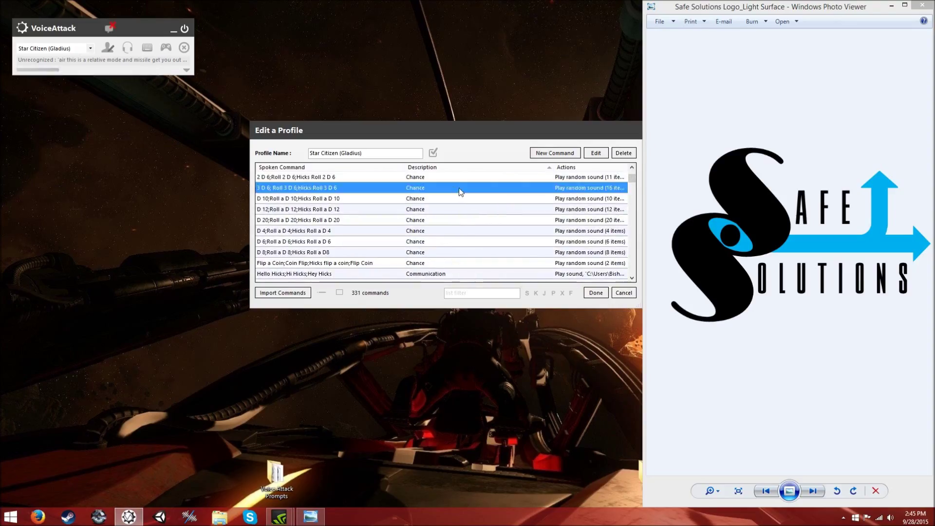
pyautogui.scroll(1, 456, 195)
pyautogui.scroll(-3, 446, 221)
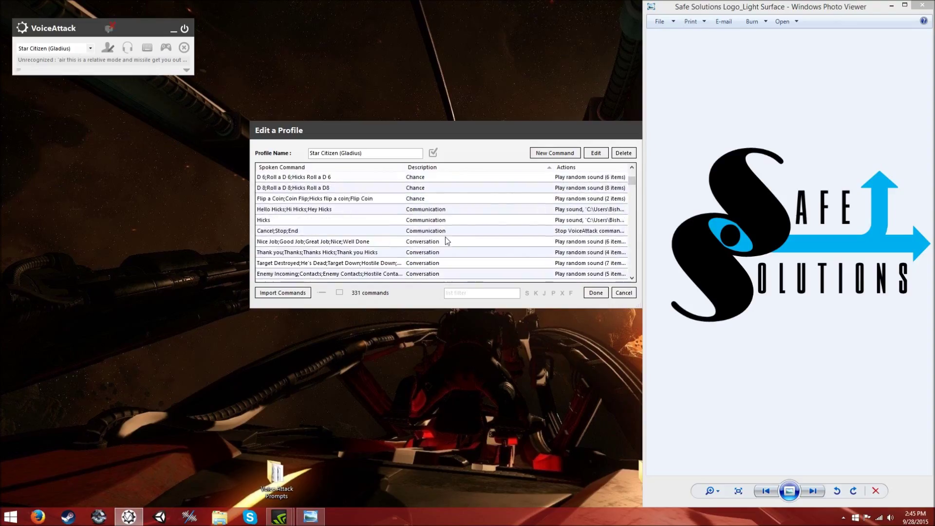
pyautogui.click(459, 212)
pyautogui.click(457, 227)
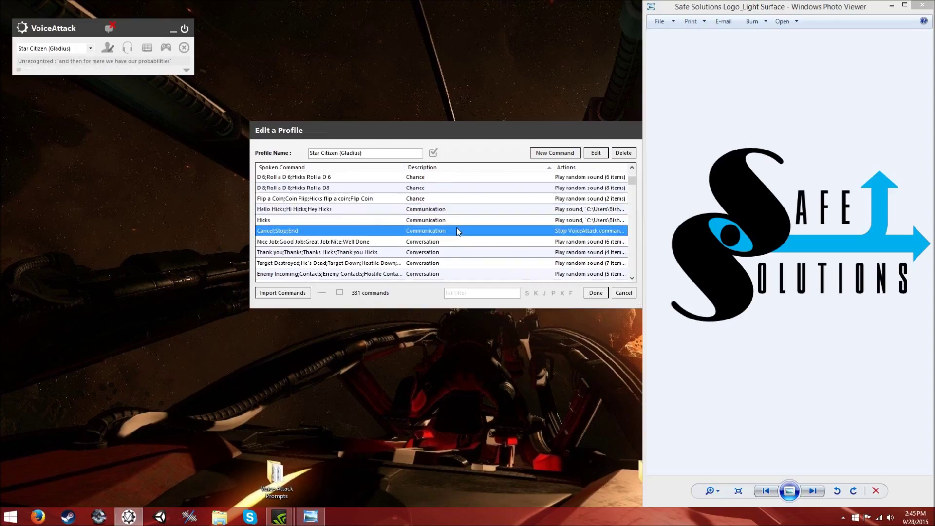
pyautogui.scroll(-1, 454, 222)
pyautogui.click(451, 212)
pyautogui.click(453, 221)
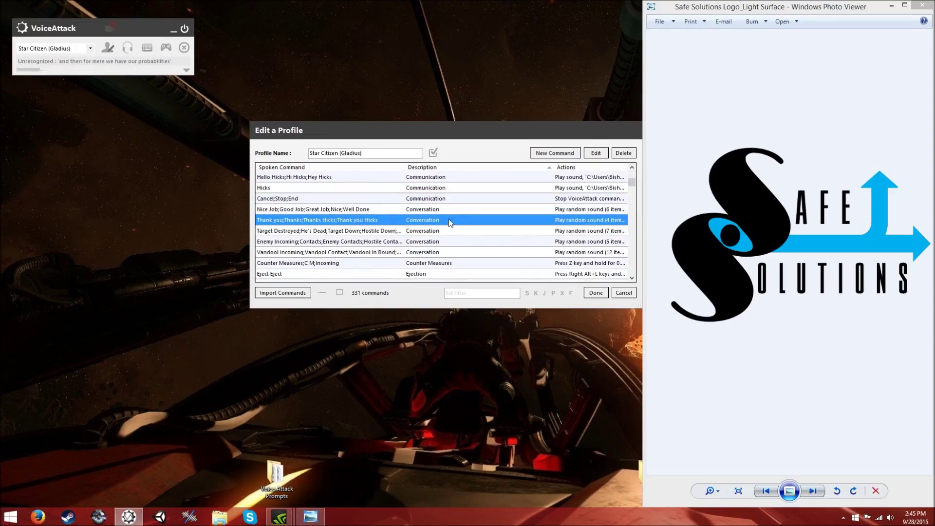
pyautogui.click(448, 212)
pyautogui.click(448, 230)
pyautogui.scroll(-2, 463, 258)
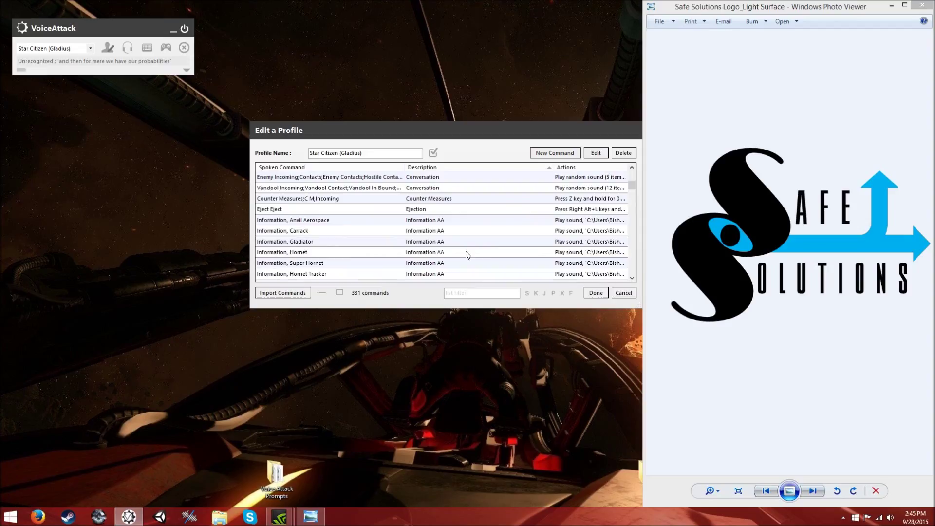
pyautogui.click(440, 200)
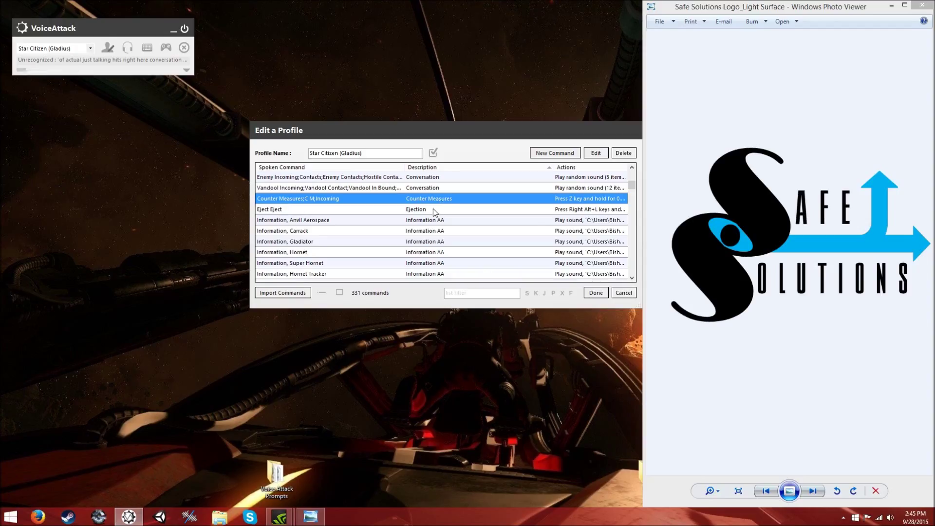
pyautogui.click(436, 208)
pyautogui.scroll(-1, 451, 201)
pyautogui.click(453, 190)
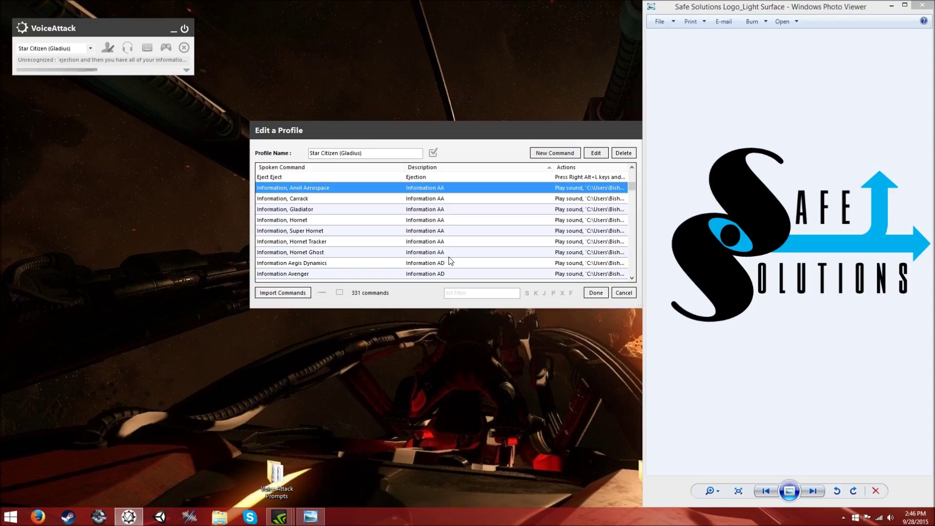
pyautogui.scroll(-1, 449, 213)
pyautogui.scroll(-10, 449, 216)
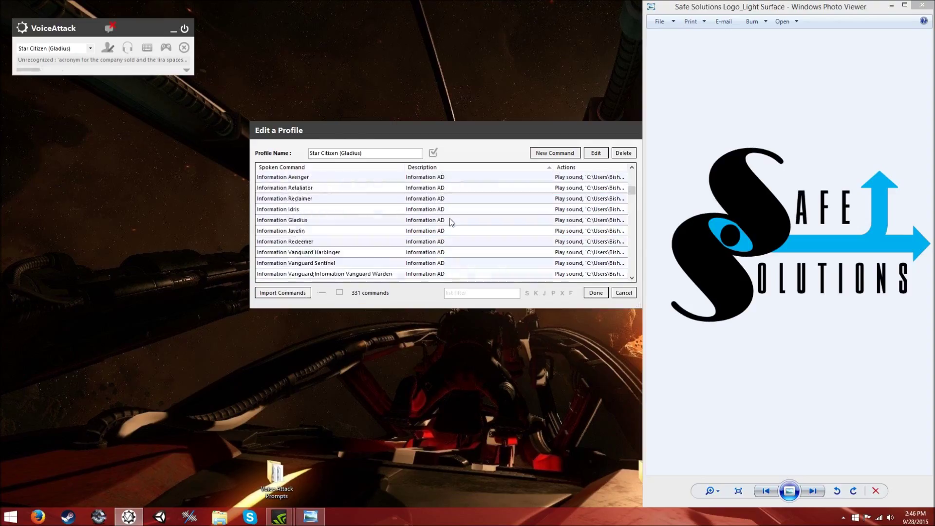
pyautogui.scroll(-10, 450, 222)
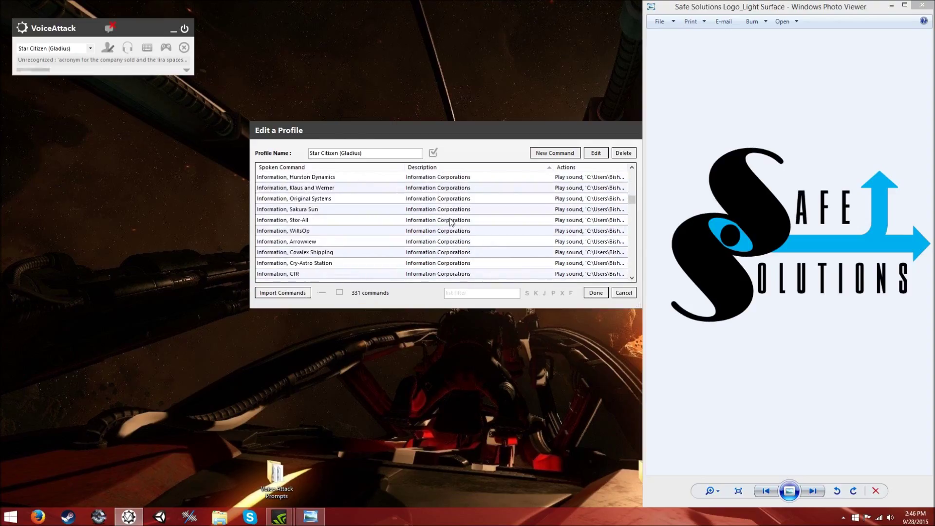
pyautogui.scroll(-4, 451, 222)
pyautogui.scroll(-8, 451, 222)
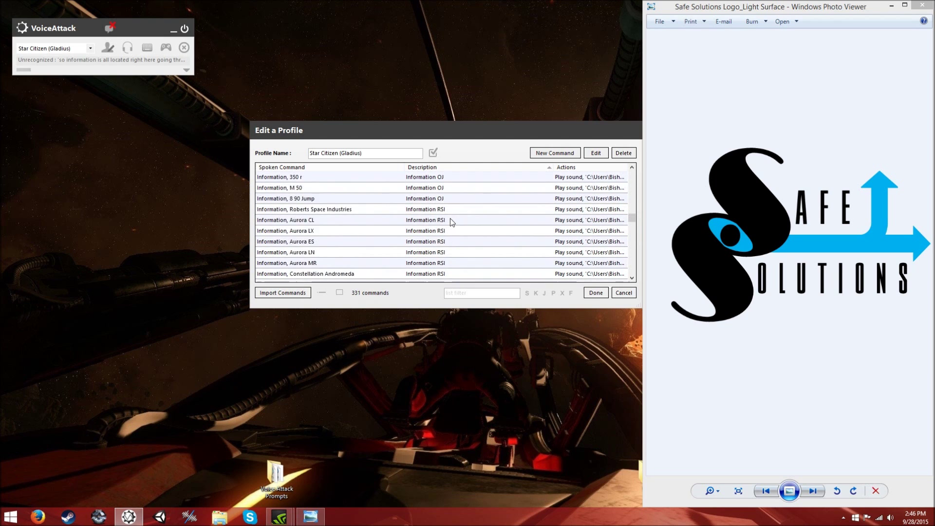
pyautogui.scroll(-10, 451, 222)
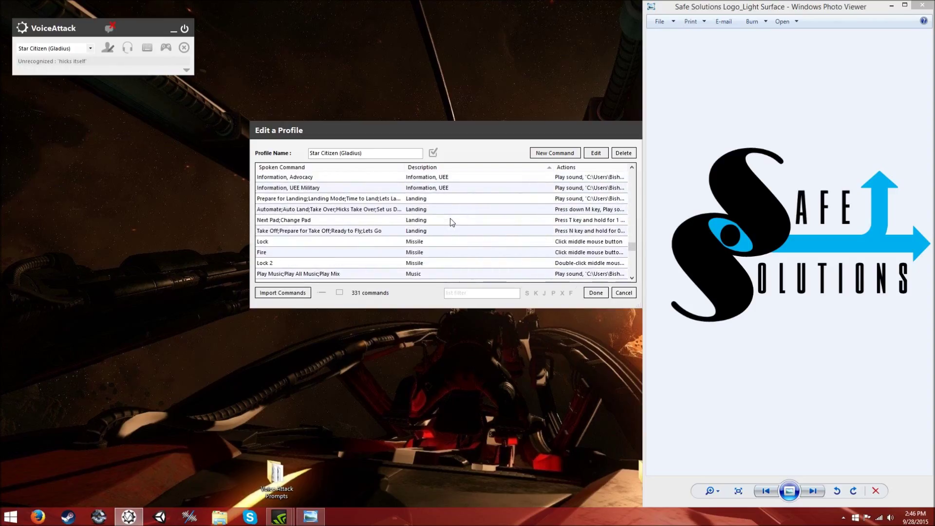
pyautogui.click(431, 197)
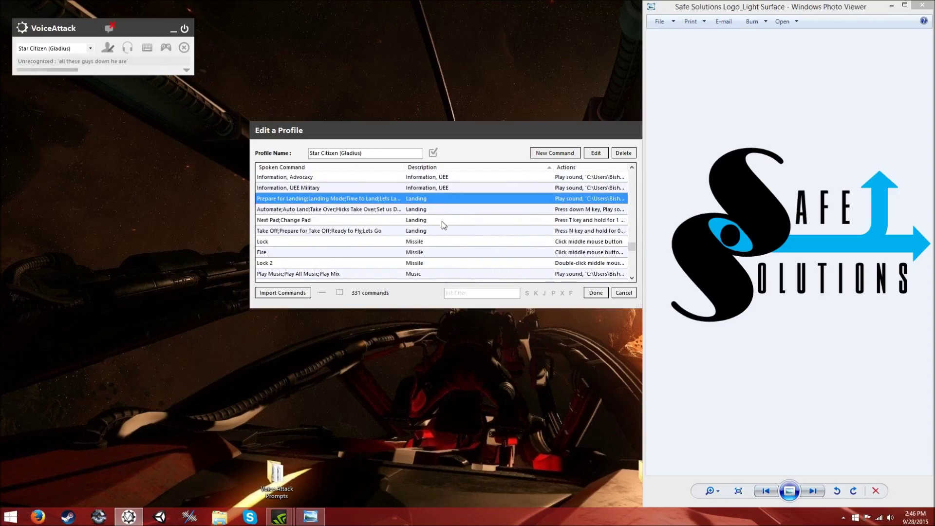
pyautogui.scroll(-1, 444, 230)
pyautogui.click(443, 201)
pyautogui.click(446, 230)
pyautogui.click(447, 241)
pyautogui.click(446, 250)
pyautogui.scroll(-2, 446, 247)
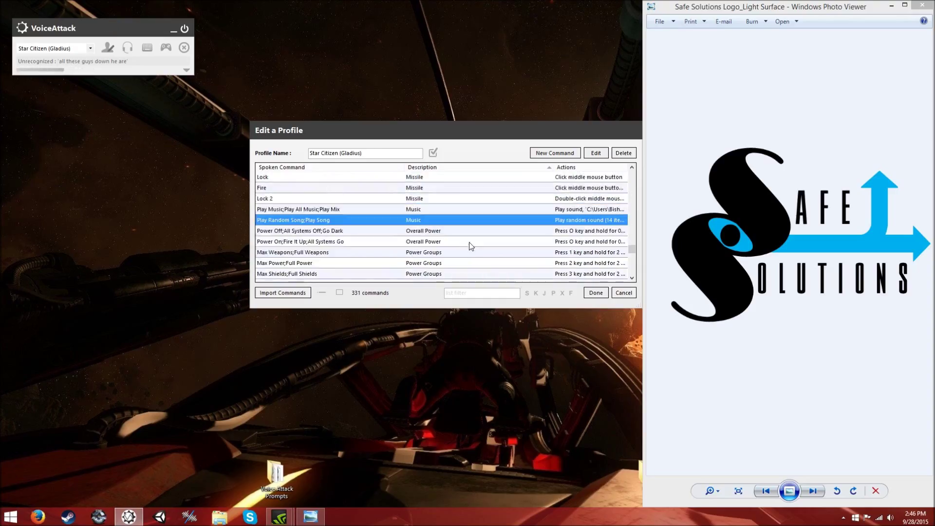
pyautogui.click(444, 200)
pyautogui.click(445, 209)
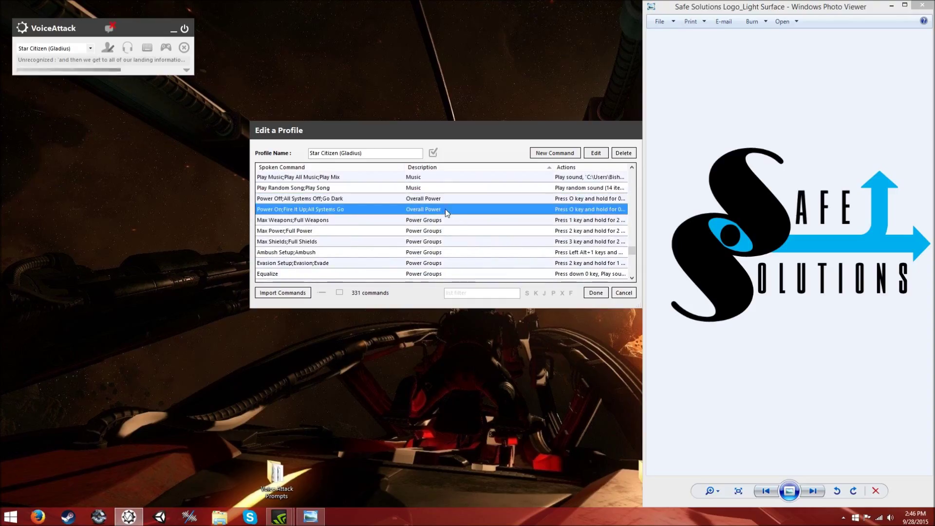
pyautogui.scroll(-4, 455, 210)
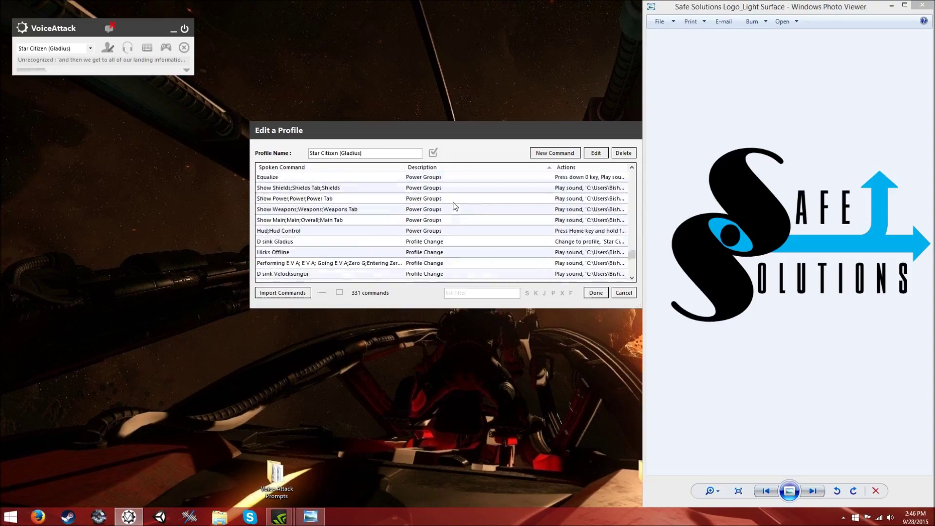
pyautogui.click(449, 209)
pyautogui.click(445, 217)
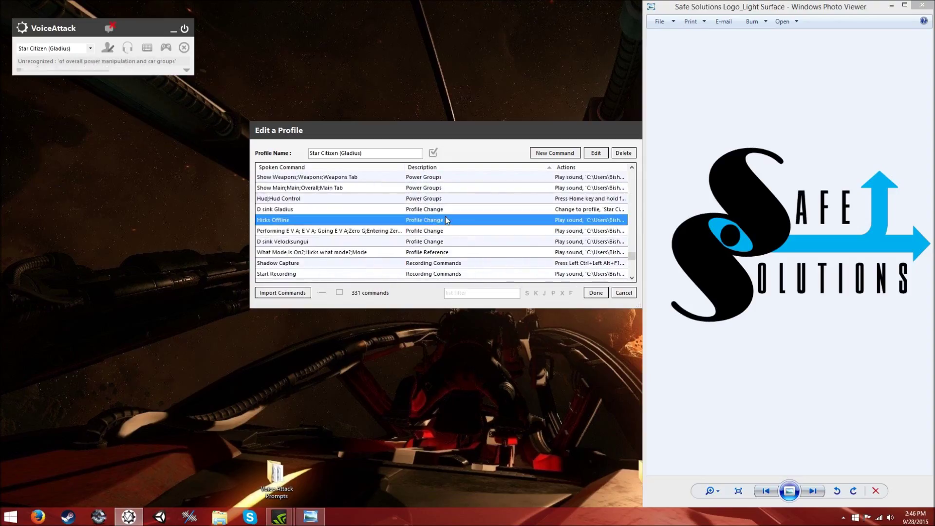
pyautogui.click(446, 212)
pyautogui.click(446, 218)
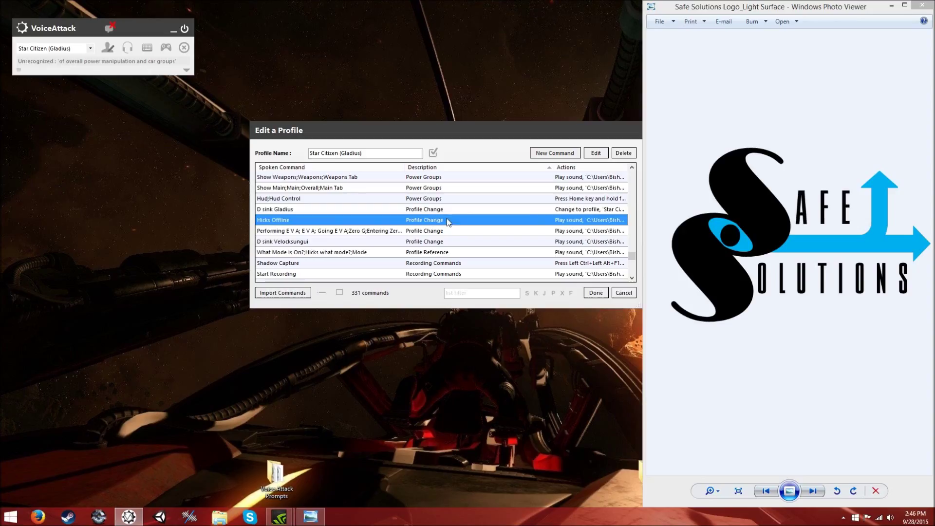
pyautogui.click(452, 207)
pyautogui.click(452, 220)
pyautogui.click(456, 213)
pyautogui.click(455, 219)
pyautogui.click(458, 213)
pyautogui.click(455, 224)
pyautogui.click(452, 231)
pyautogui.click(453, 241)
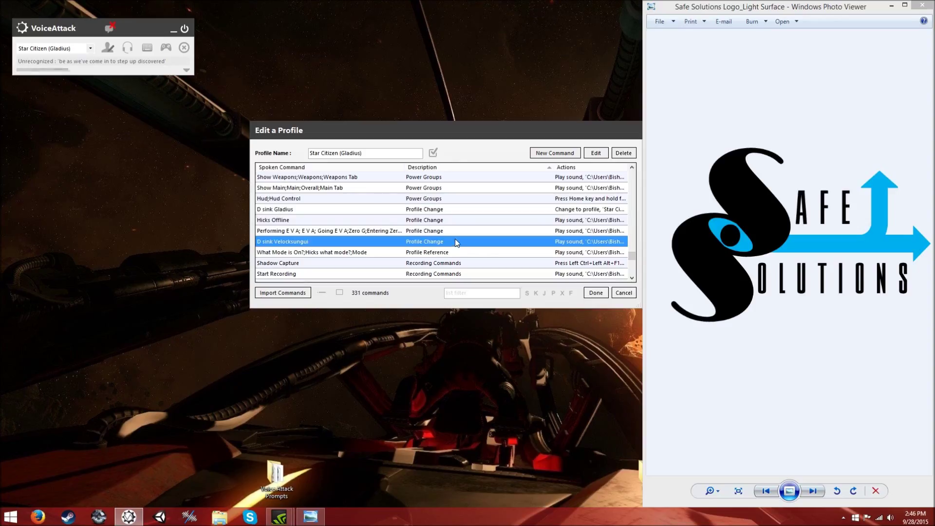
pyautogui.click(460, 253)
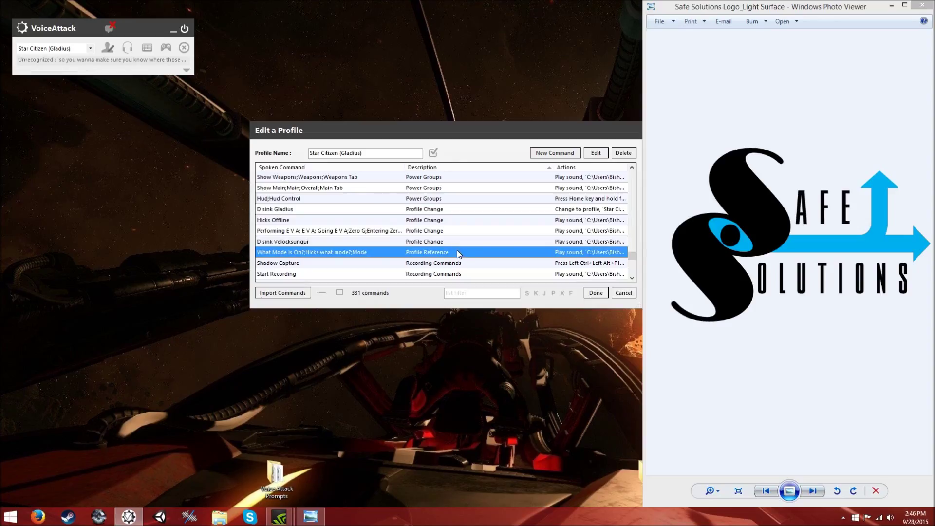
pyautogui.scroll(-1, 457, 251)
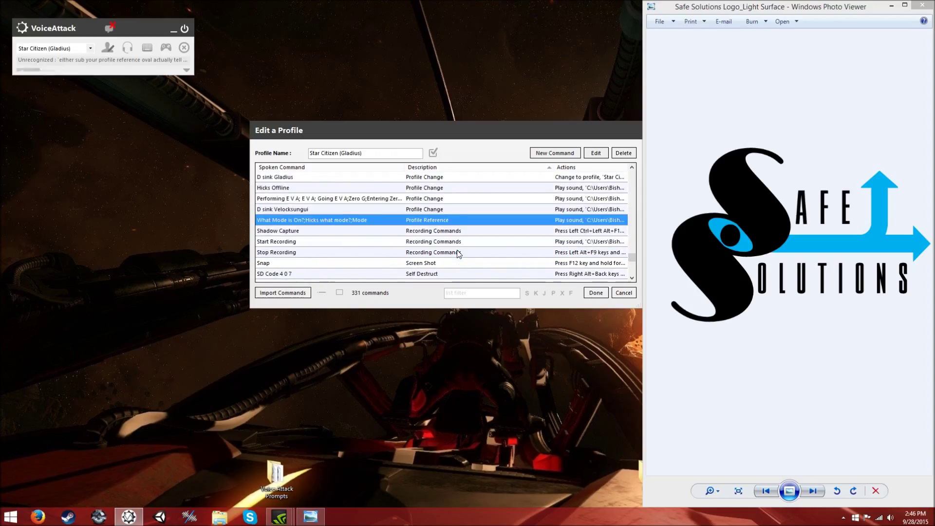
pyautogui.click(460, 239)
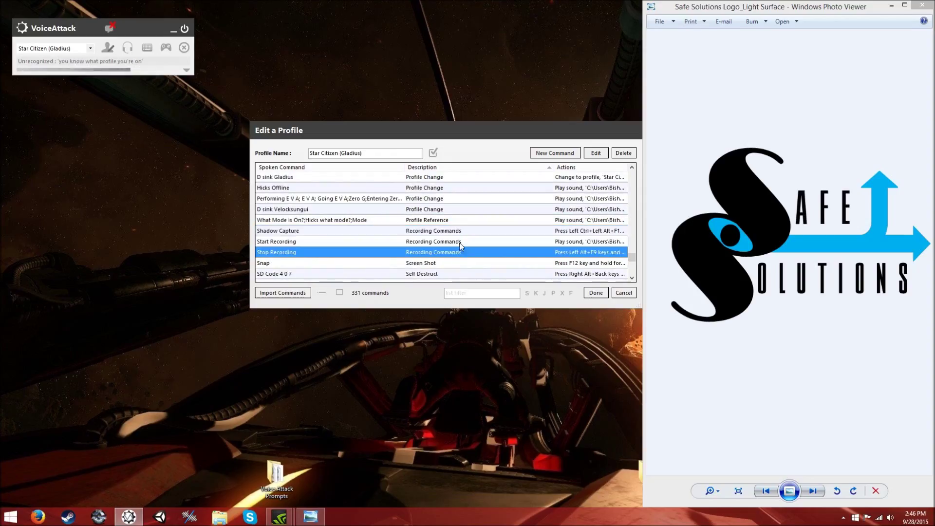
pyautogui.click(458, 232)
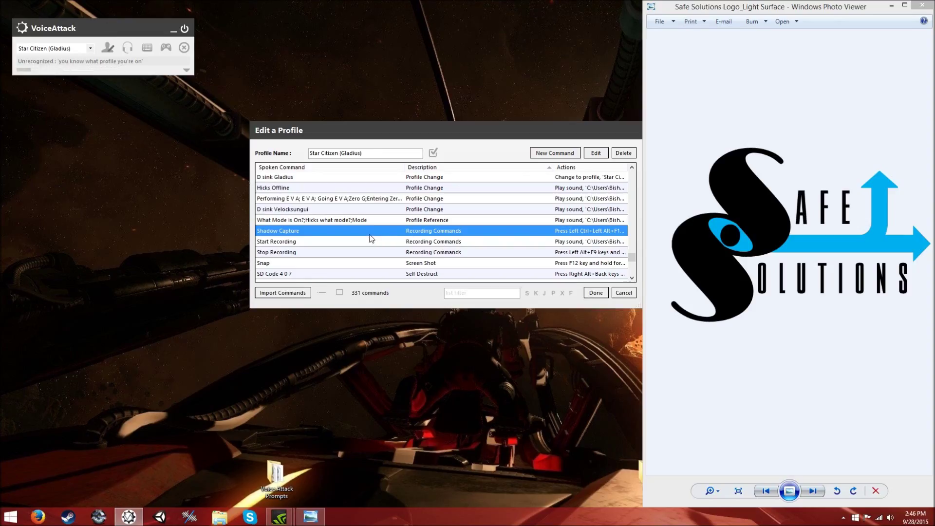
pyautogui.doubleClick(482, 229)
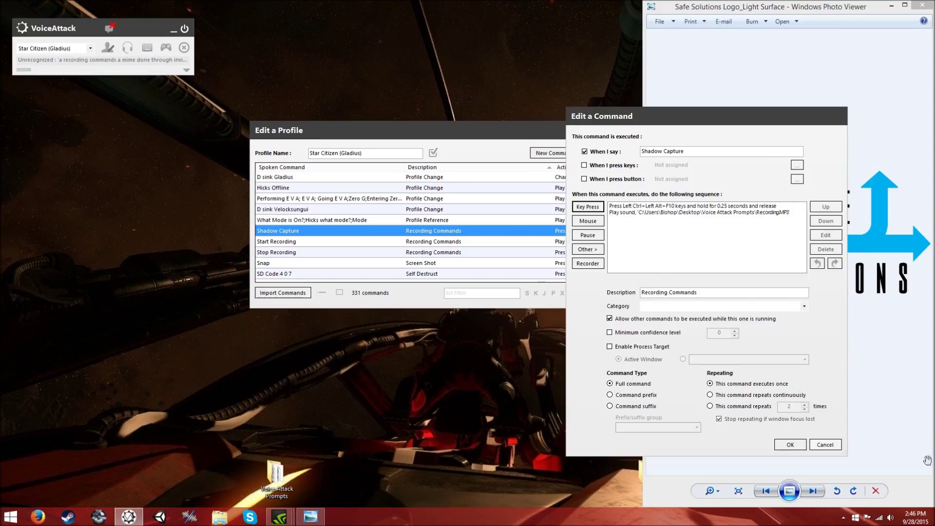
pyautogui.click(823, 447)
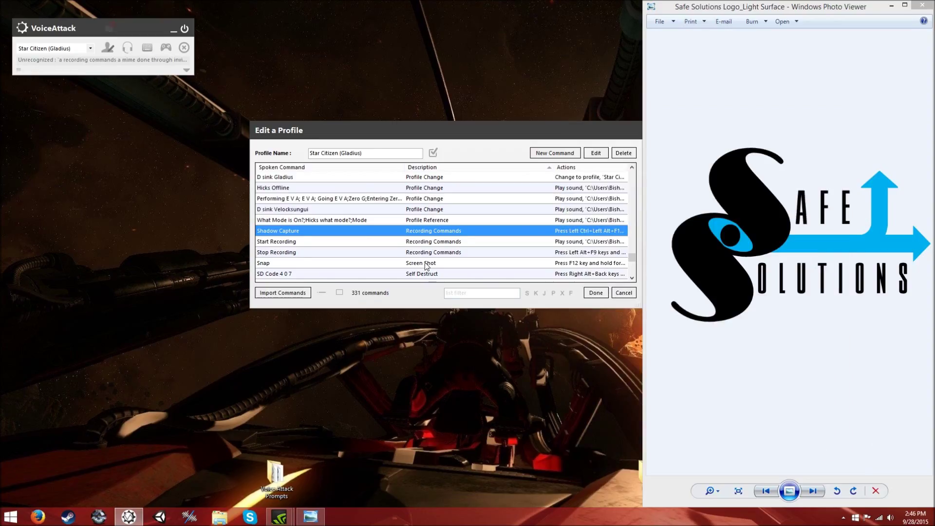
pyautogui.scroll(-1, 429, 264)
pyautogui.click(443, 244)
pyautogui.scroll(-1, 448, 244)
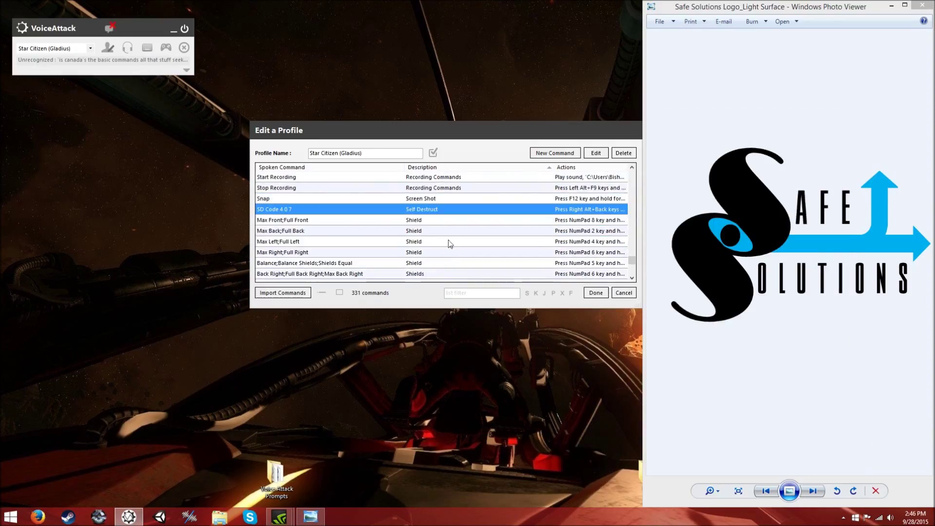
pyautogui.scroll(-4, 443, 222)
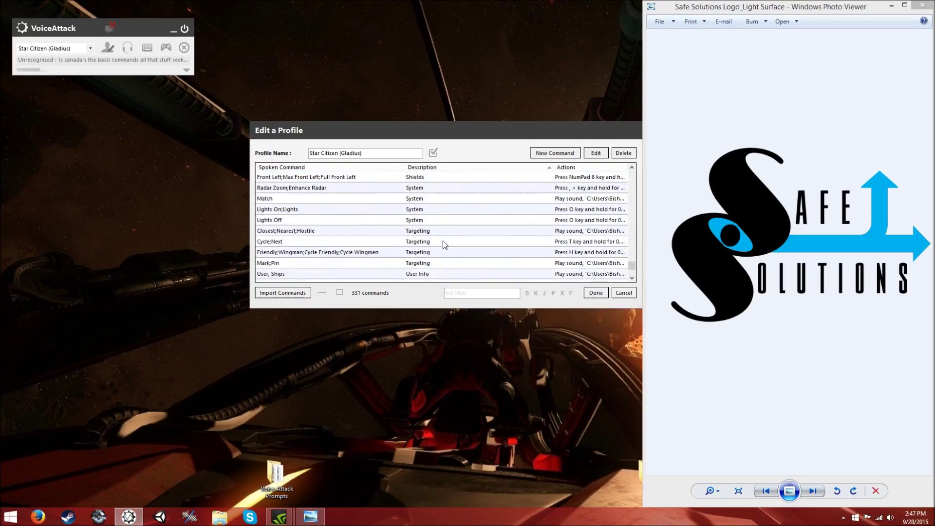
pyautogui.click(438, 190)
pyautogui.click(440, 211)
pyautogui.click(445, 220)
pyautogui.click(445, 190)
pyautogui.click(444, 200)
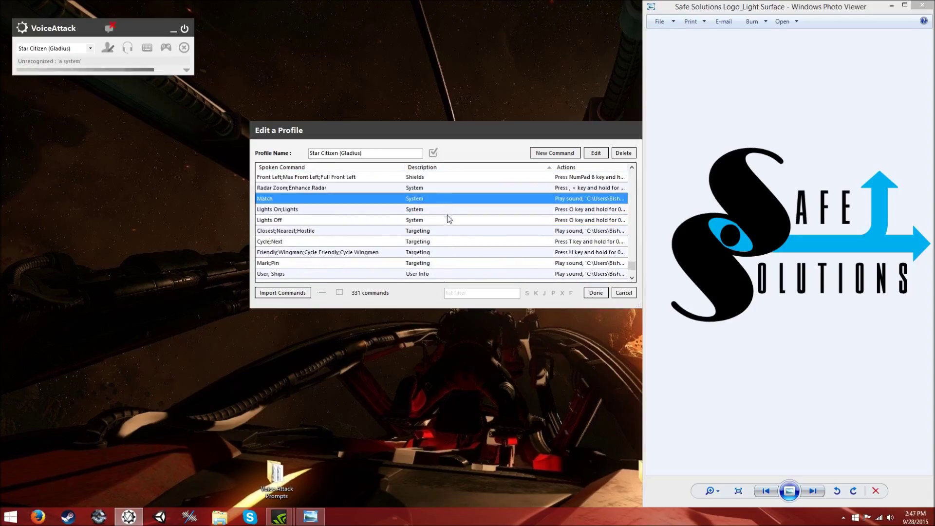
pyautogui.click(449, 210)
pyautogui.scroll(-1, 451, 221)
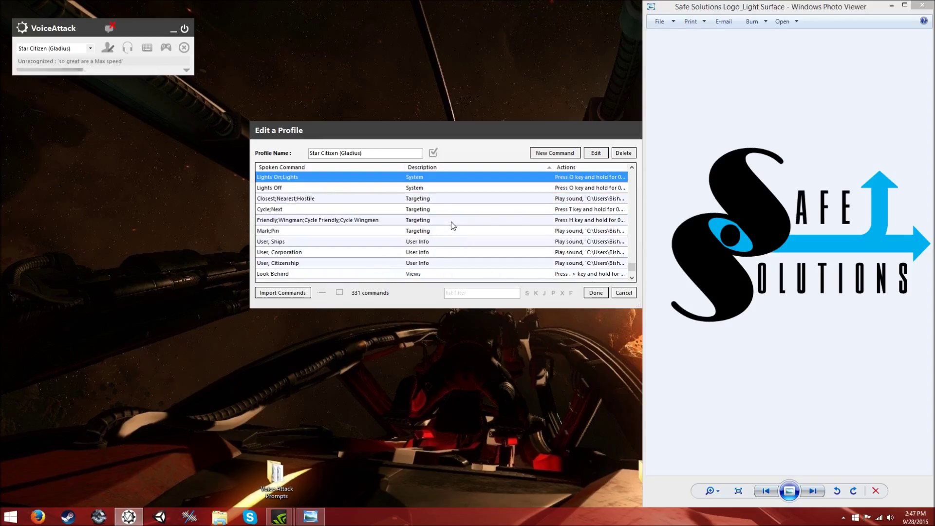
pyautogui.click(454, 200)
pyautogui.scroll(-2, 441, 246)
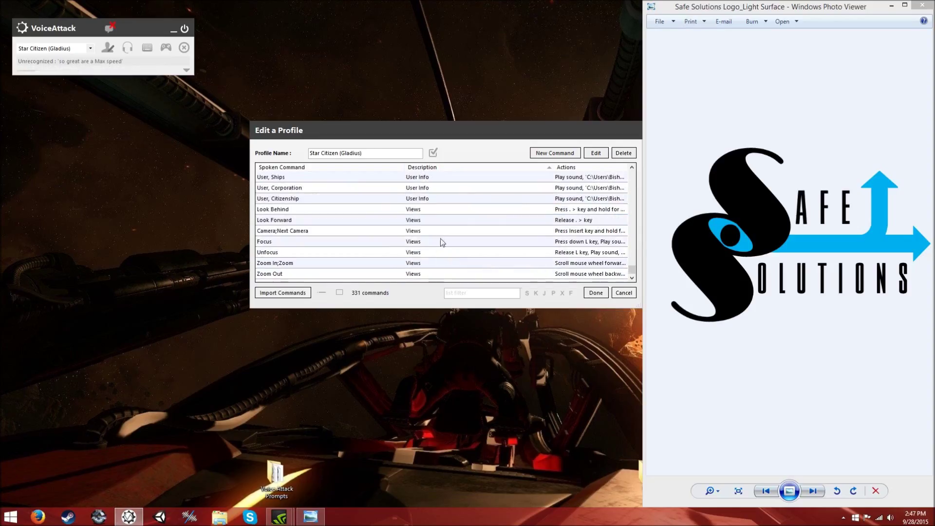
pyautogui.click(433, 211)
pyautogui.click(434, 228)
pyautogui.click(434, 212)
pyautogui.click(434, 219)
pyautogui.click(432, 229)
pyautogui.click(428, 251)
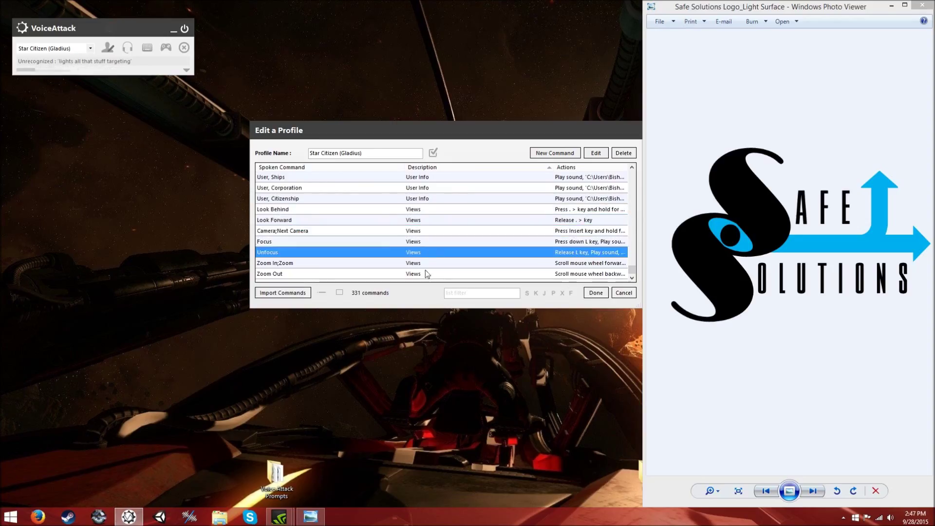
pyautogui.click(428, 271)
pyautogui.scroll(5, 632, 273)
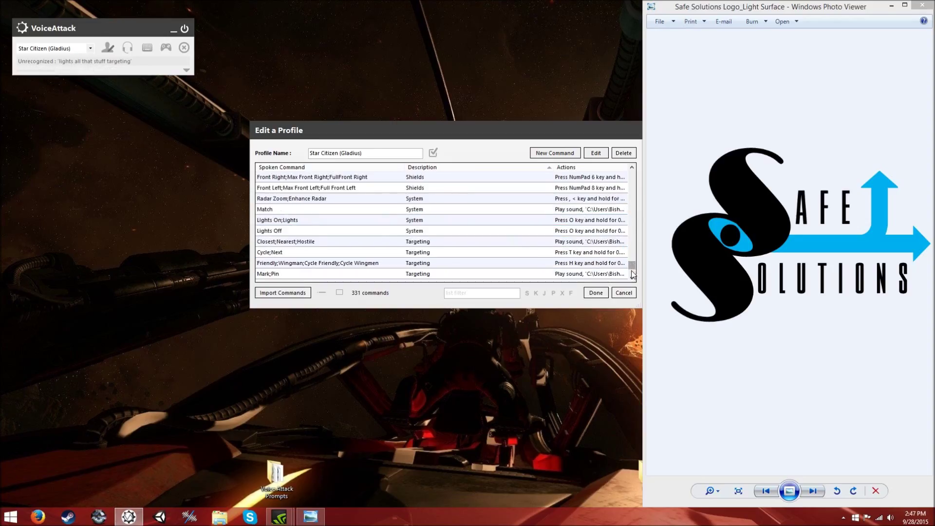
pyautogui.moveTo(633, 266); pyautogui.dragTo(632, 176)
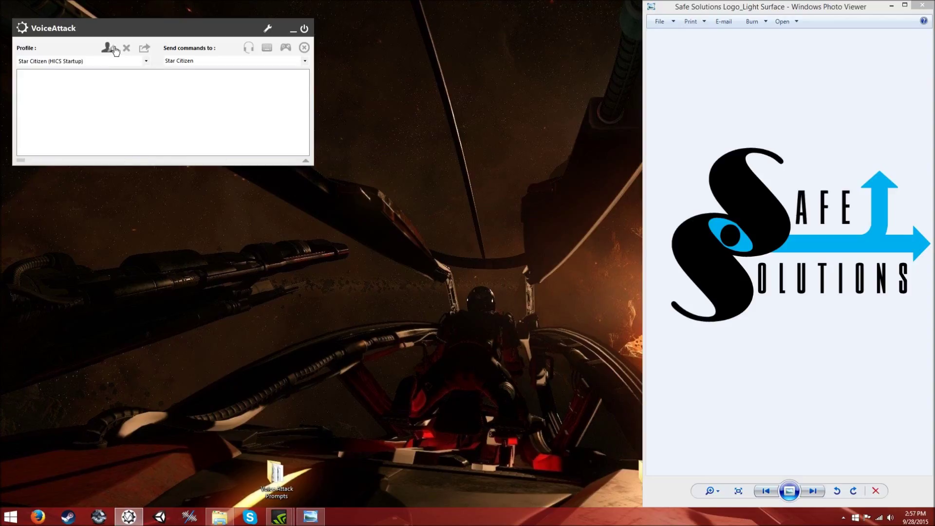
# Step: Create a new profile named Star Citizen (325A)
pyautogui.click(122, 61)
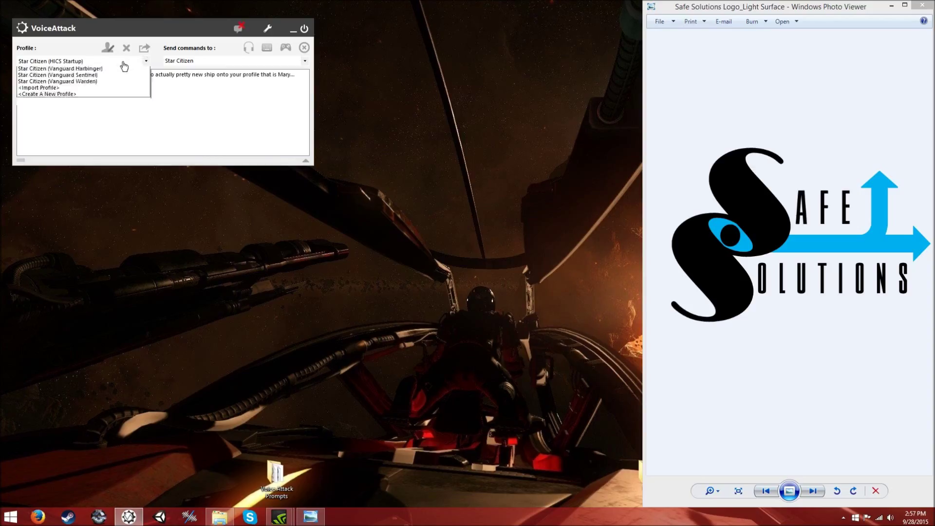
pyautogui.click(120, 146)
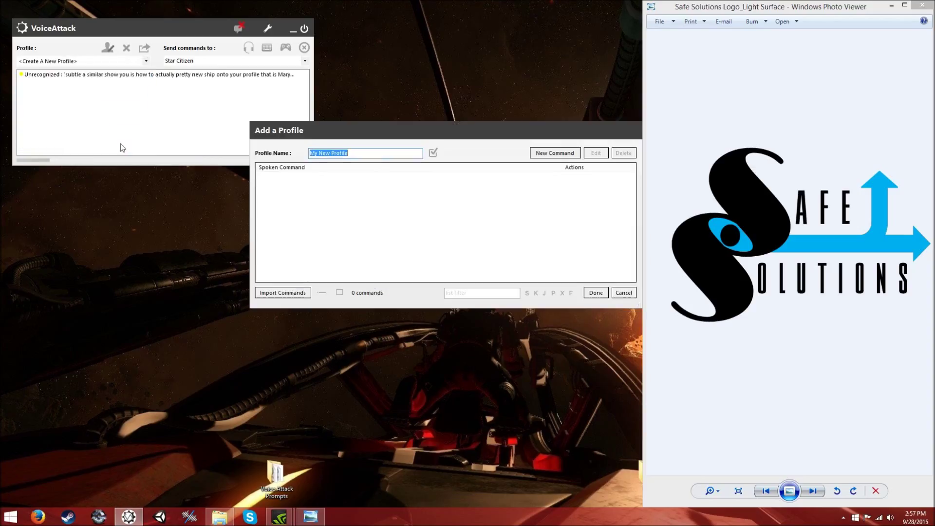
pyautogui.write('Star Cit')
pyautogui.write('izen')
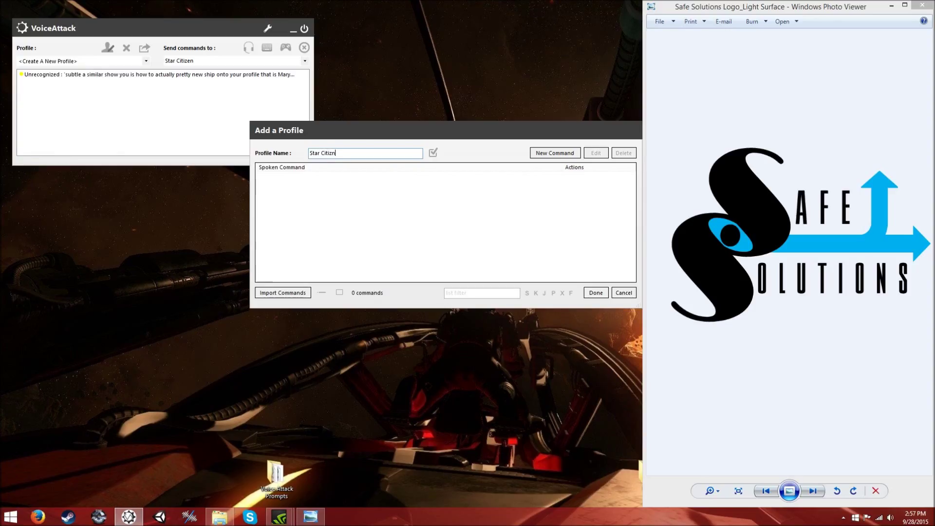
pyautogui.press('BackSpace')
pyautogui.write('en (3')
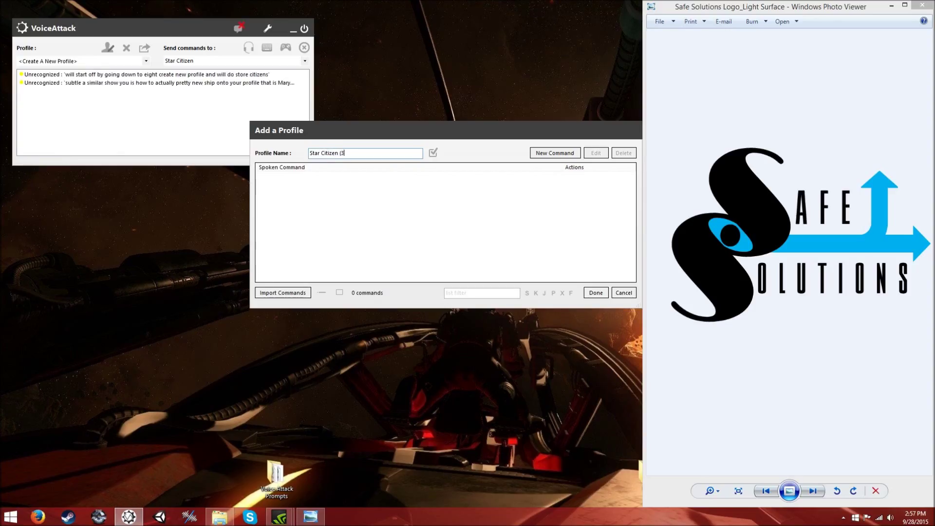
pyautogui.write('25A)')
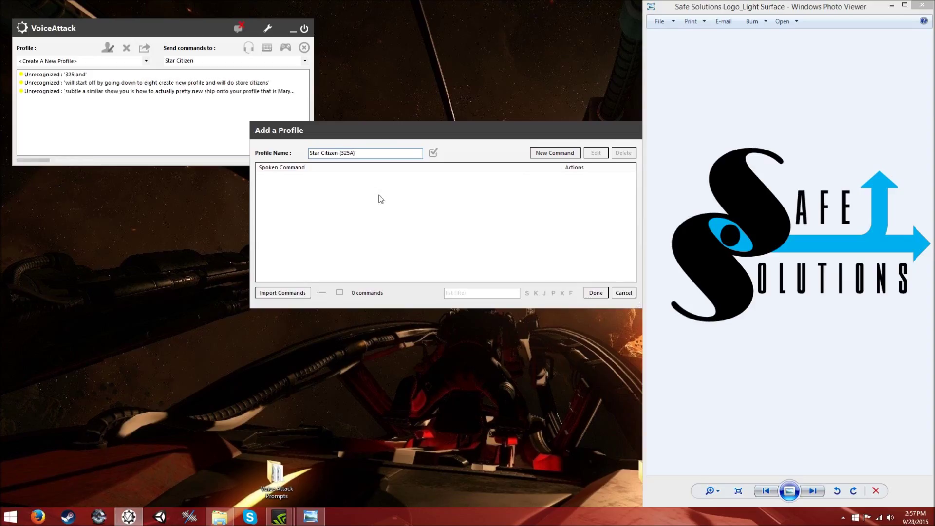
# Step: Import all commands from Star Citizen Example.vap into the new profile
pyautogui.click(284, 293)
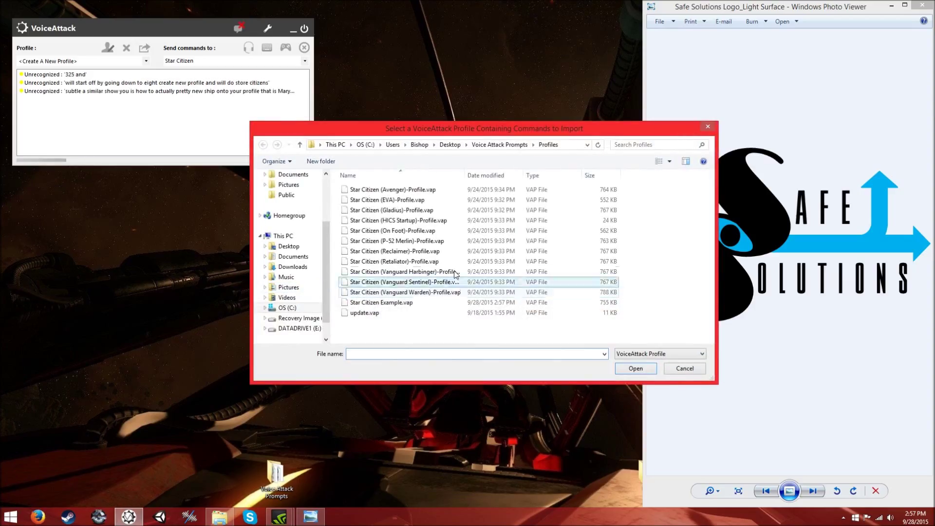
pyautogui.click(419, 210)
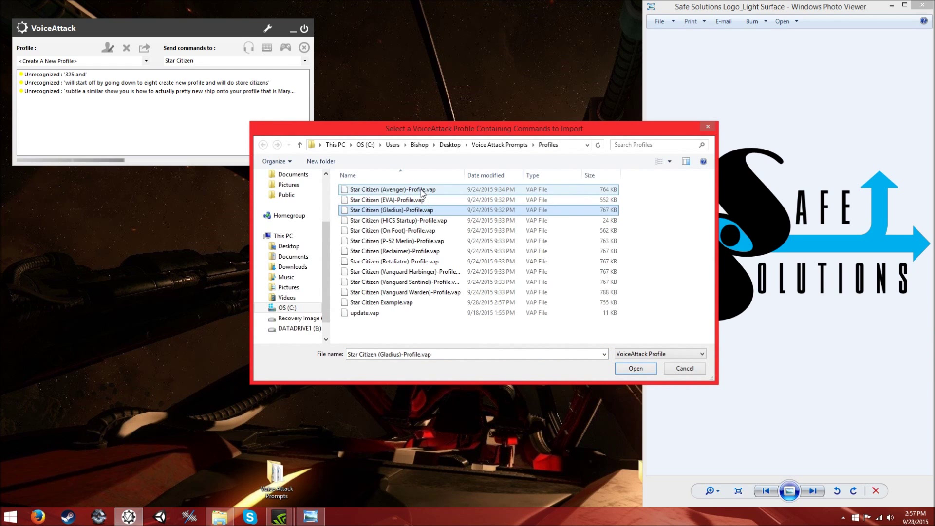
pyautogui.click(423, 189)
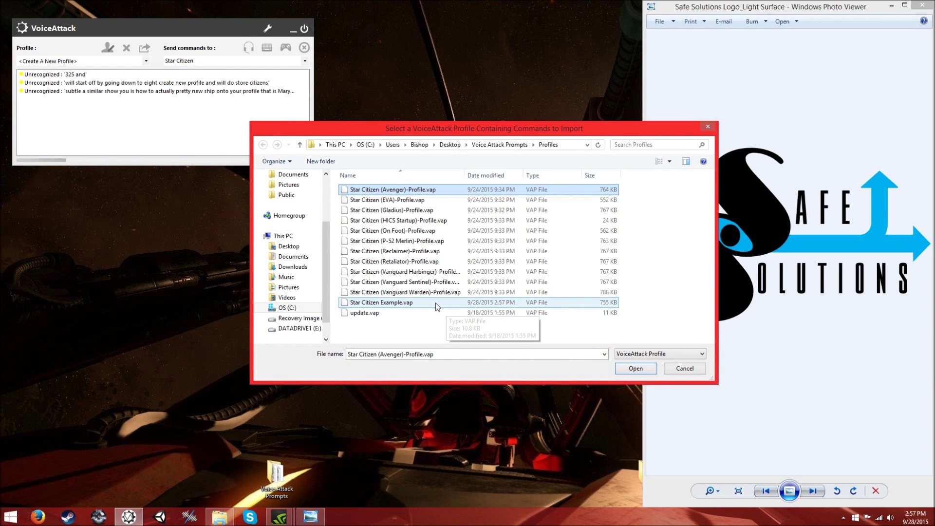
pyautogui.doubleClick(436, 303)
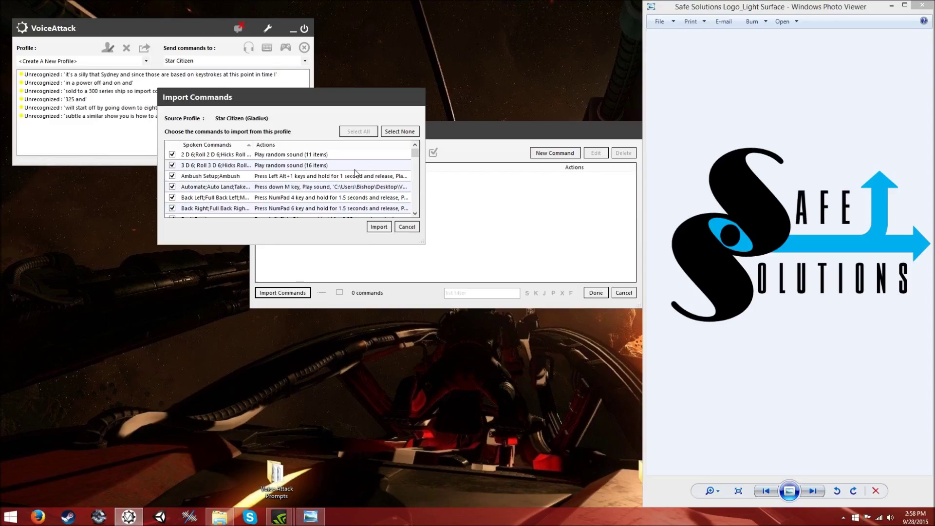
pyautogui.click(383, 226)
pyautogui.click(451, 210)
pyautogui.click(387, 150)
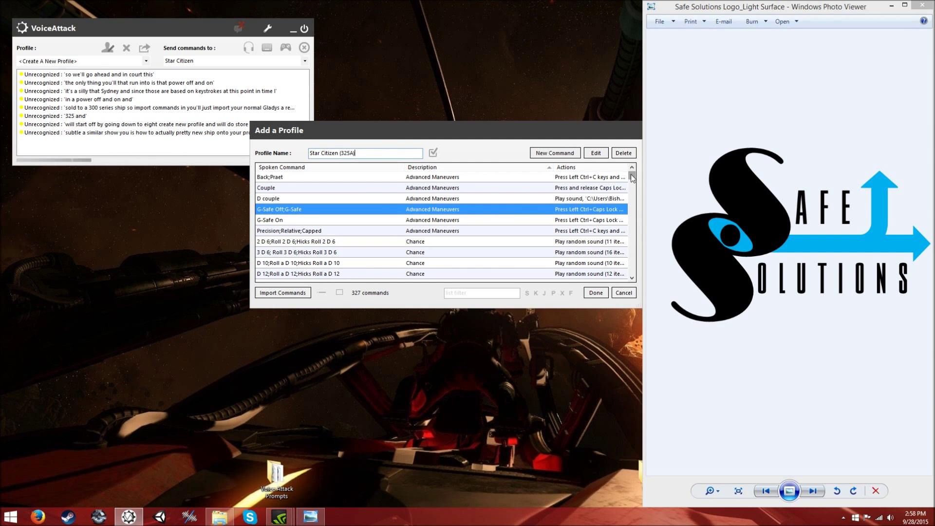
# Step: Remove the existing play-sound action from the What Mode is On? command
pyautogui.moveTo(631, 177); pyautogui.dragTo(632, 258)
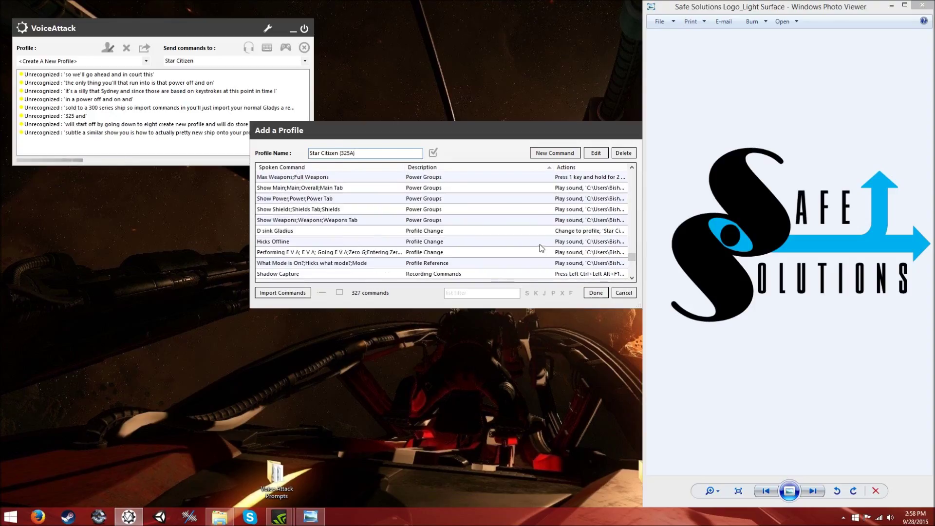
pyautogui.doubleClick(432, 263)
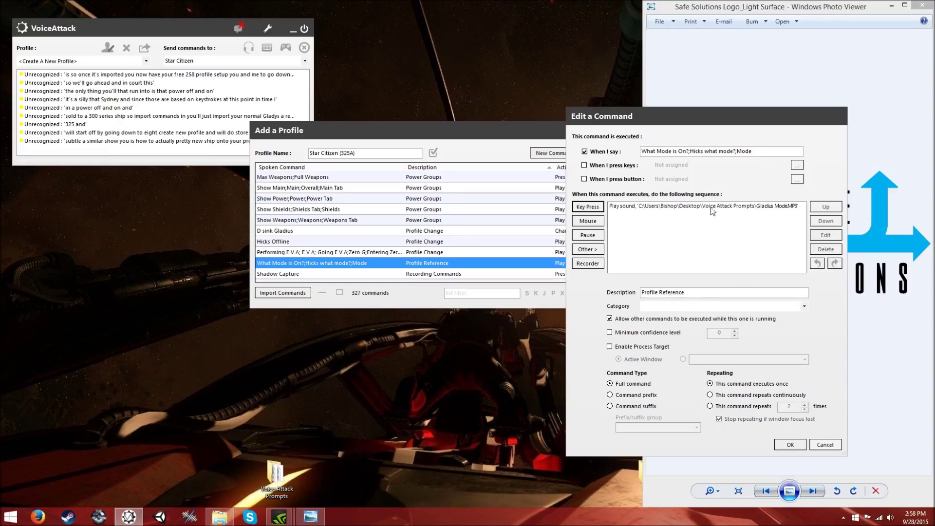
pyautogui.click(712, 208)
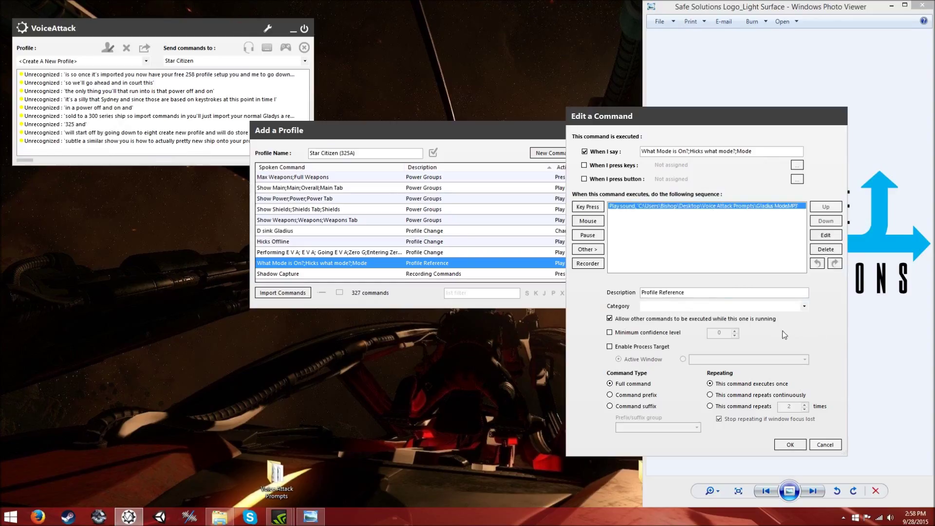
pyautogui.click(826, 248)
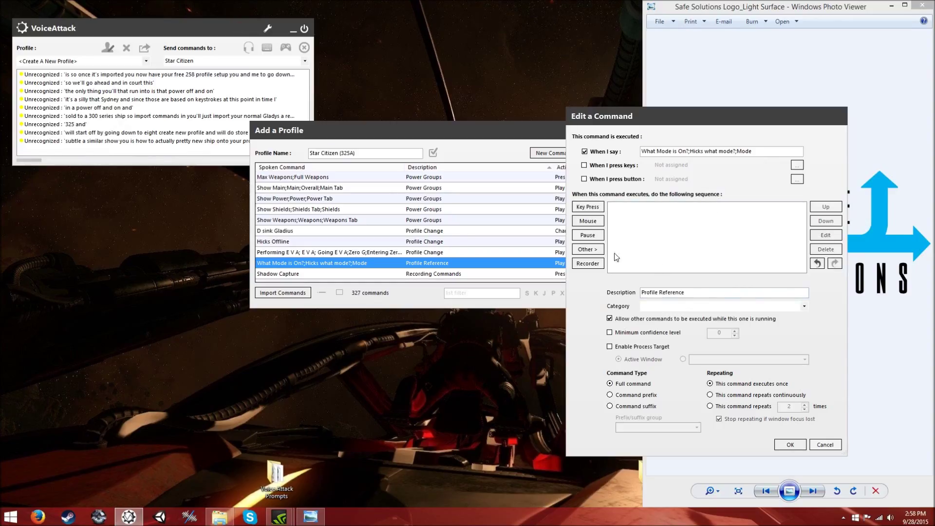
# Step: Add a Play a Sound action using 300 Series Mode.MP3 and save the command
pyautogui.click(586, 249)
pyautogui.moveTo(639, 262)
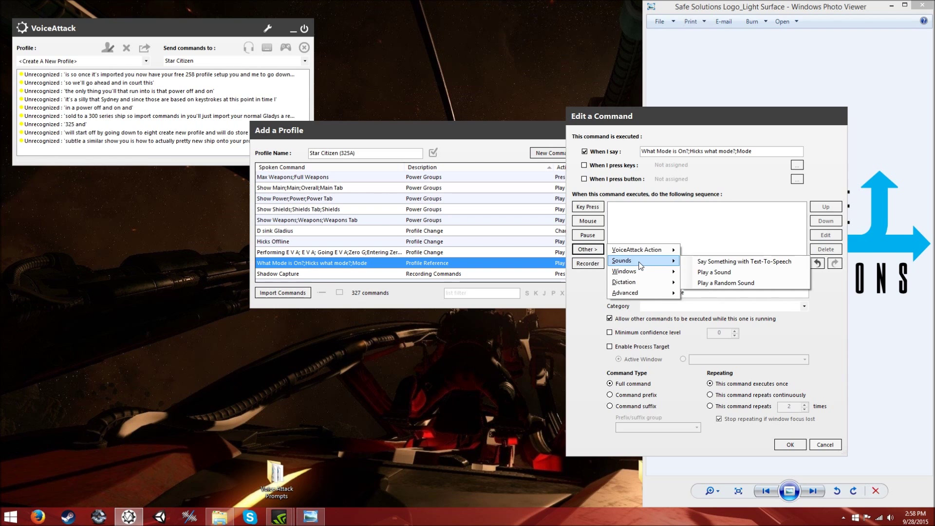
pyautogui.click(723, 274)
pyautogui.click(435, 253)
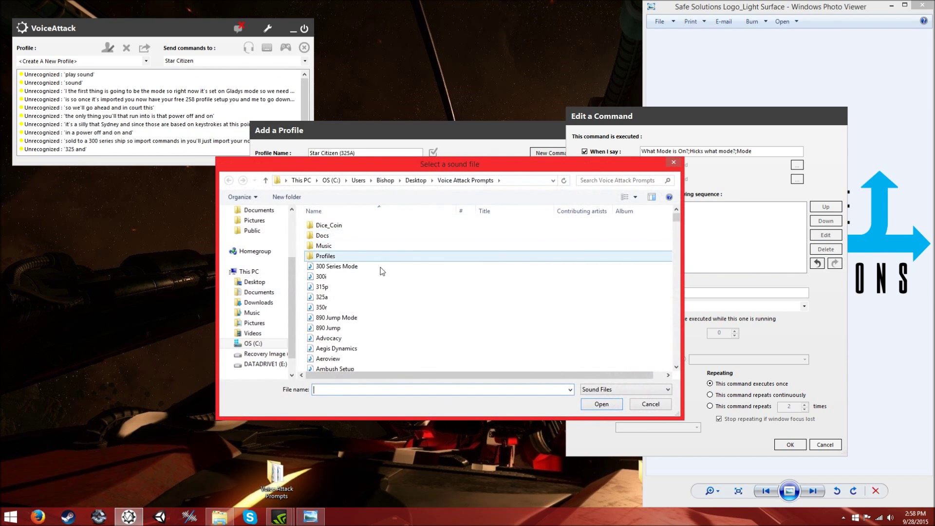
pyautogui.click(378, 267)
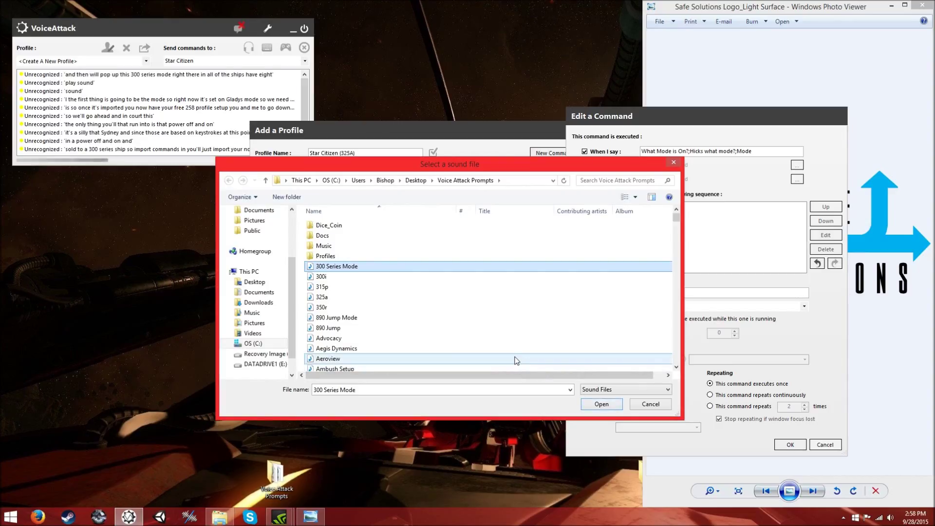
pyautogui.click(607, 405)
pyautogui.click(405, 274)
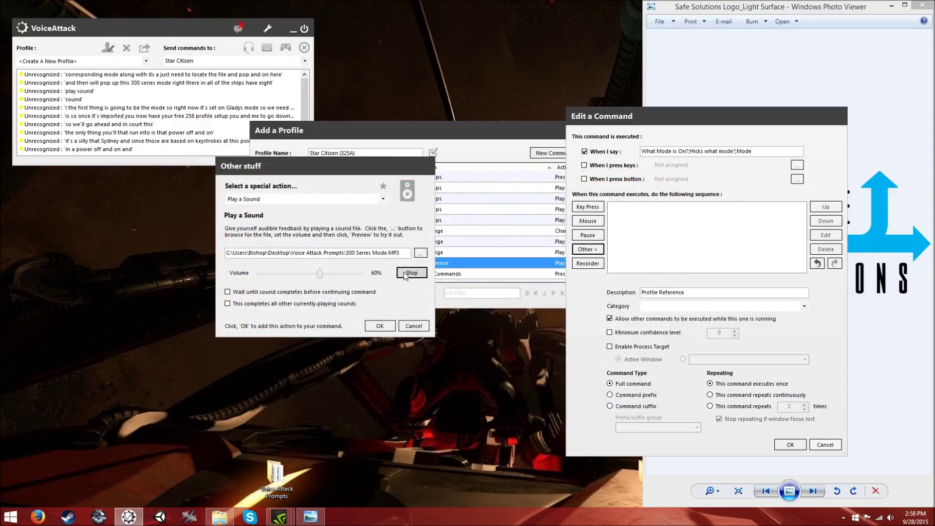
pyautogui.click(380, 327)
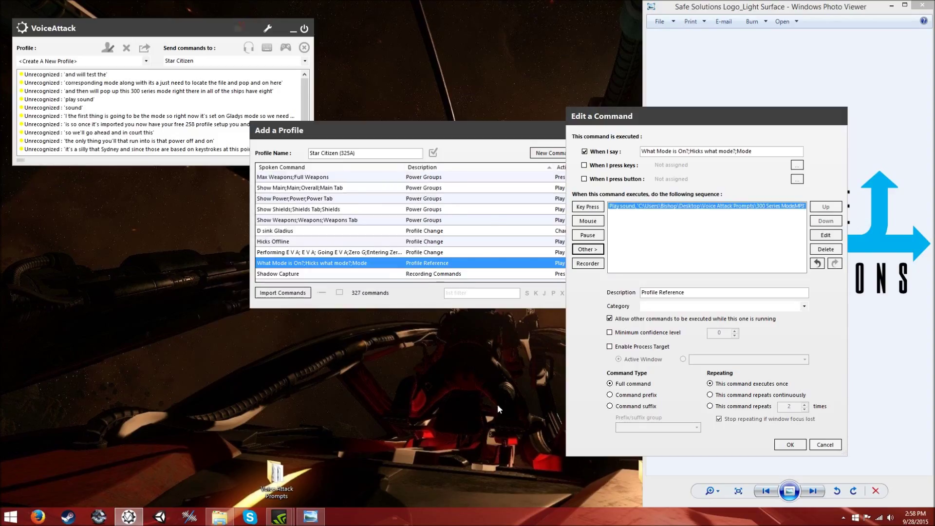
pyautogui.click(791, 445)
pyautogui.scroll(1, 309, 219)
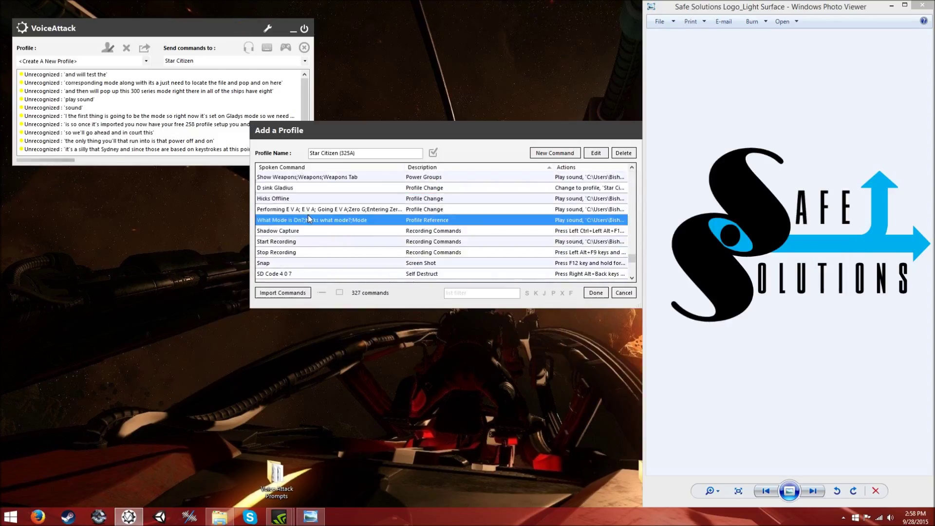
# Step: Change the D sink Gladius command's spoken phrase to 'D sink 325 A'
pyautogui.scroll(-1, 317, 231)
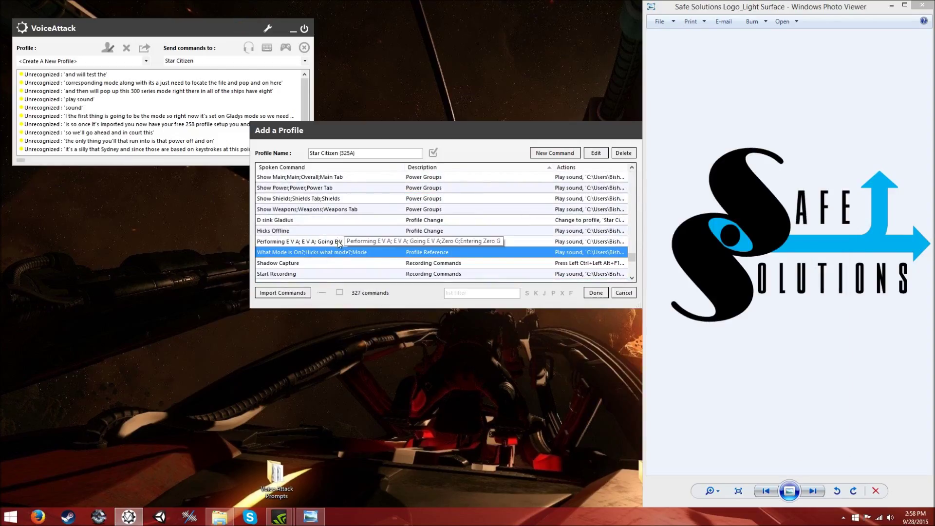
pyautogui.doubleClick(321, 220)
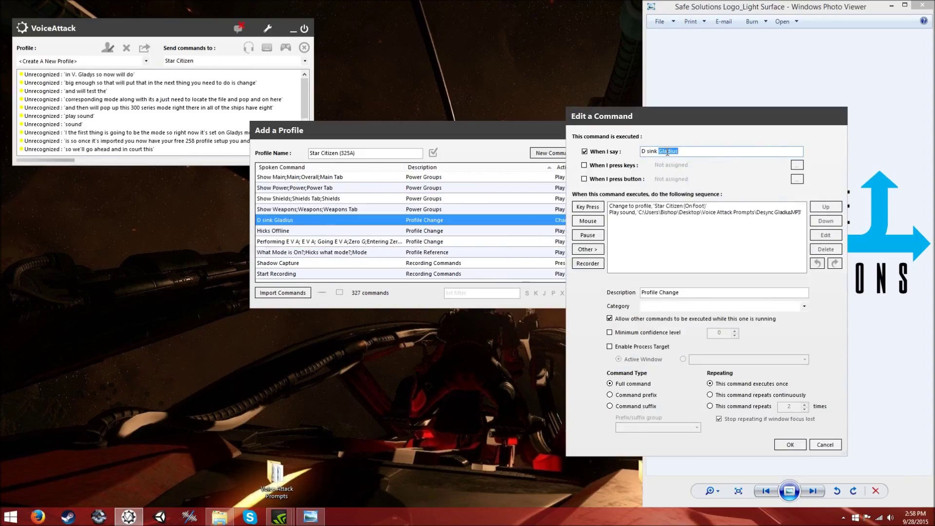
pyautogui.write('32')
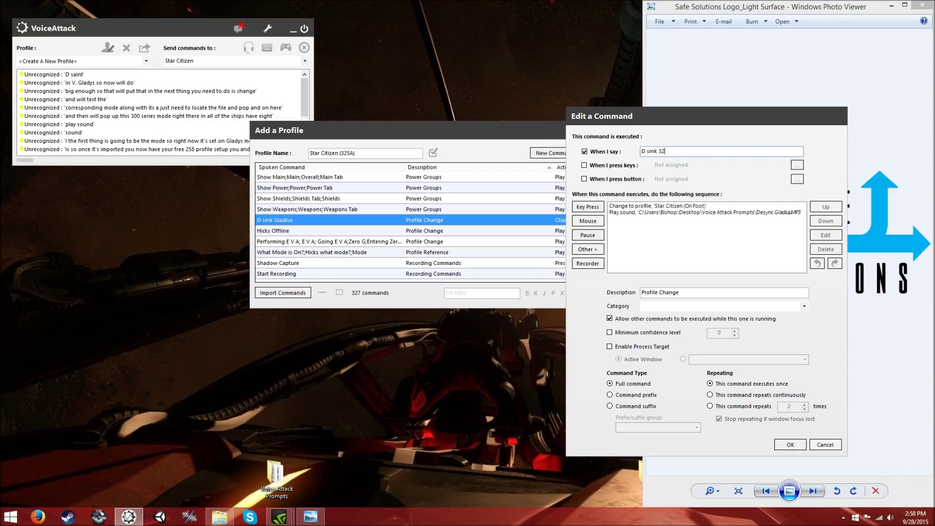
pyautogui.write('5 SA')
pyautogui.press('BackSpace')
pyautogui.press('BackSpace')
pyautogui.write('A')
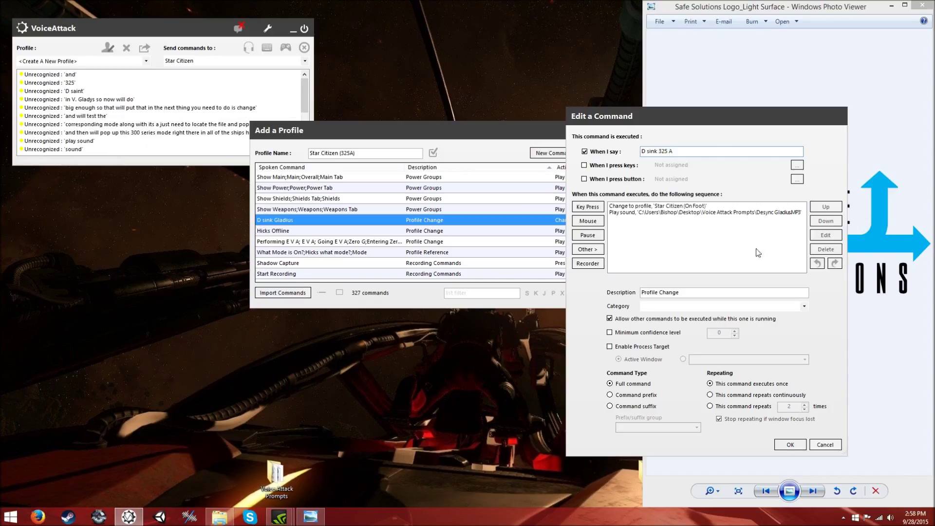
# Step: Delete the command's Desync Gladius play-sound action
pyautogui.click(755, 213)
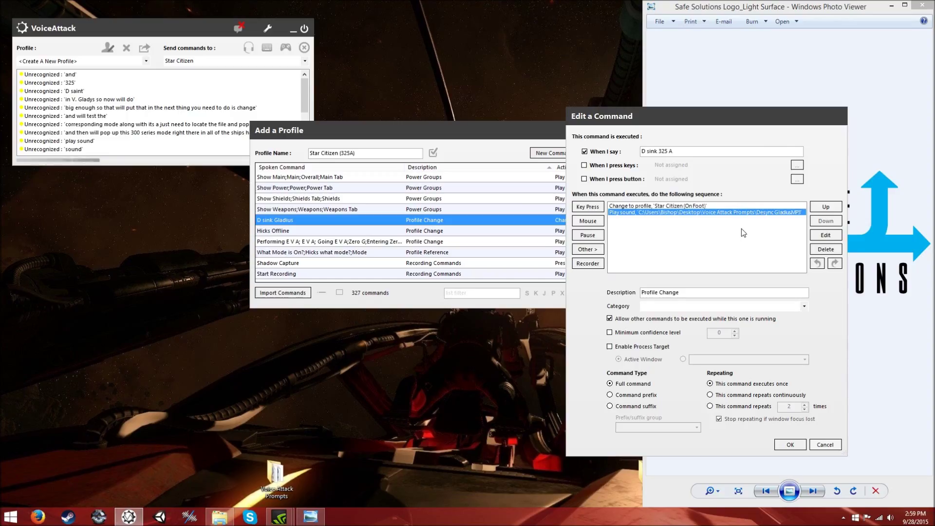
pyautogui.press('Delete')
pyautogui.click(589, 249)
# Step: Add a Play a Sound action using Desync 300 Series from Voice Attack Prompts
pyautogui.moveTo(635, 261)
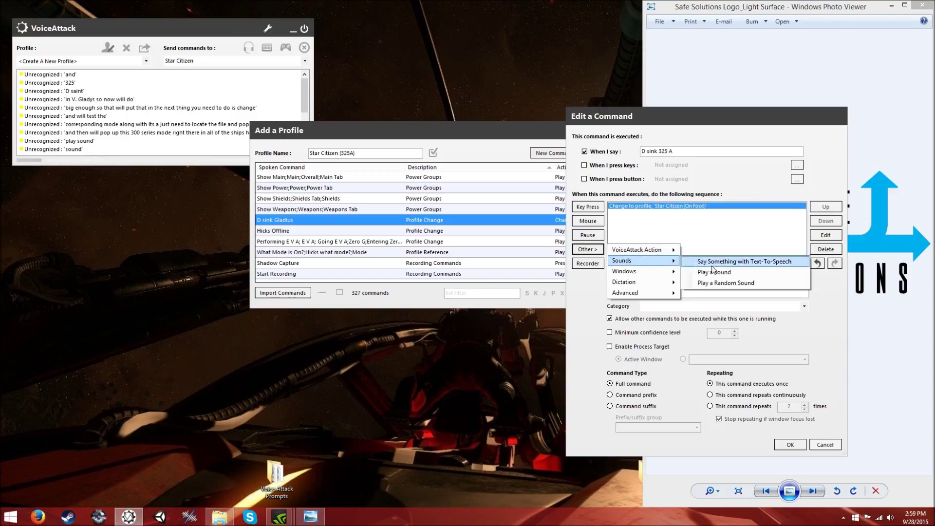
pyautogui.click(702, 271)
pyautogui.click(420, 253)
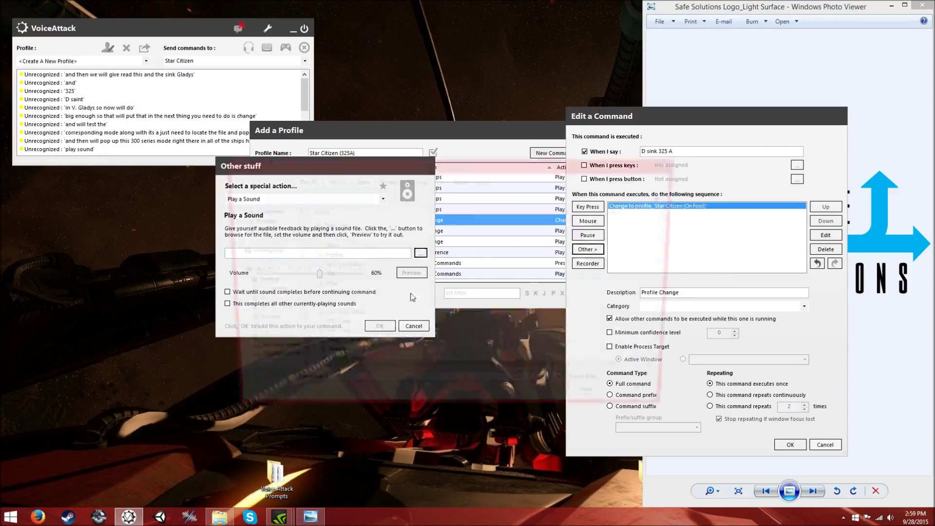
pyautogui.doubleClick(405, 312)
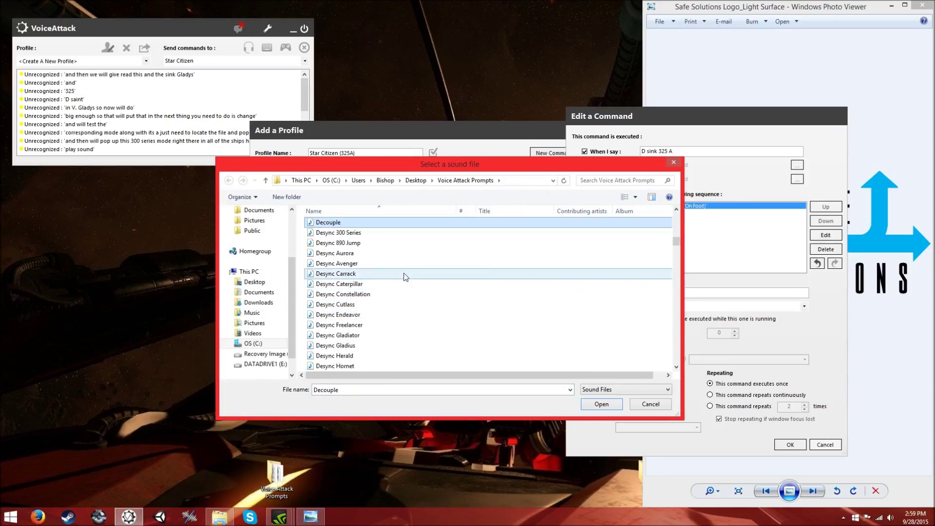
pyautogui.scroll(-2, 404, 277)
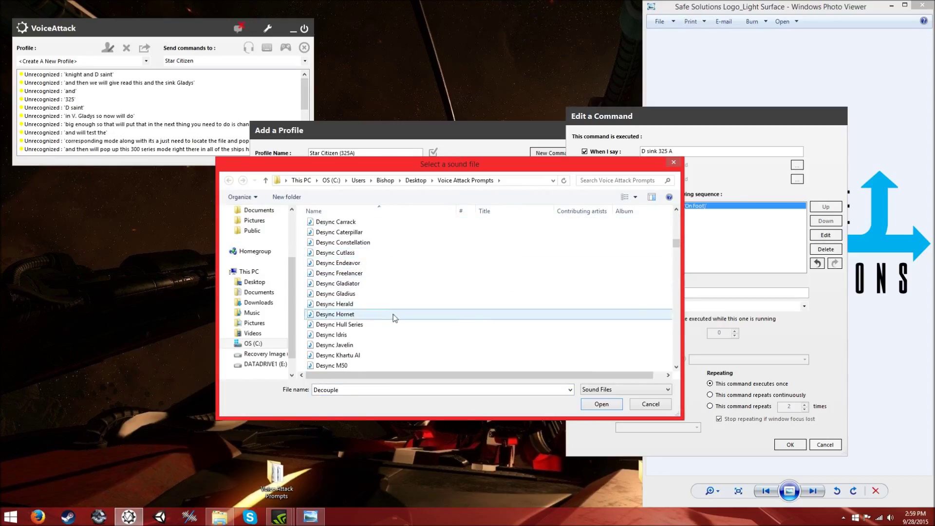
pyautogui.scroll(2, 396, 320)
pyautogui.doubleClick(373, 234)
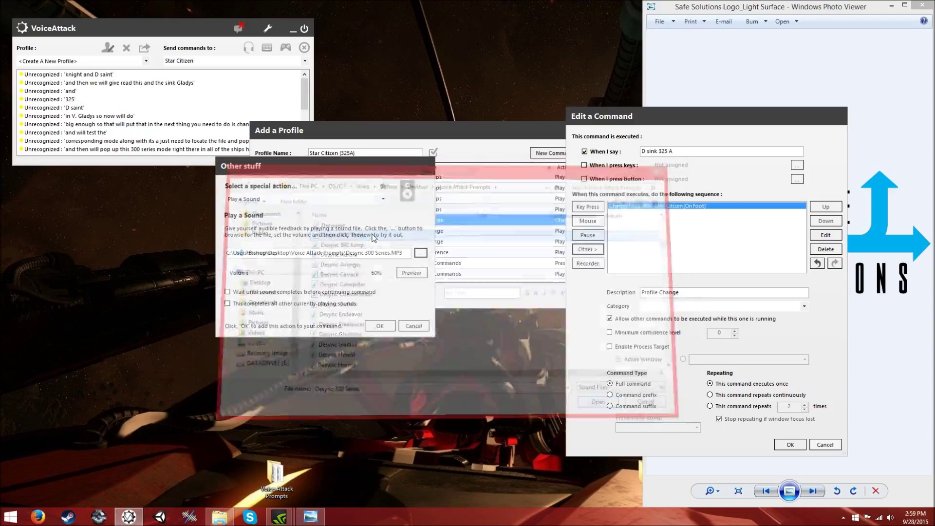
pyautogui.click(412, 272)
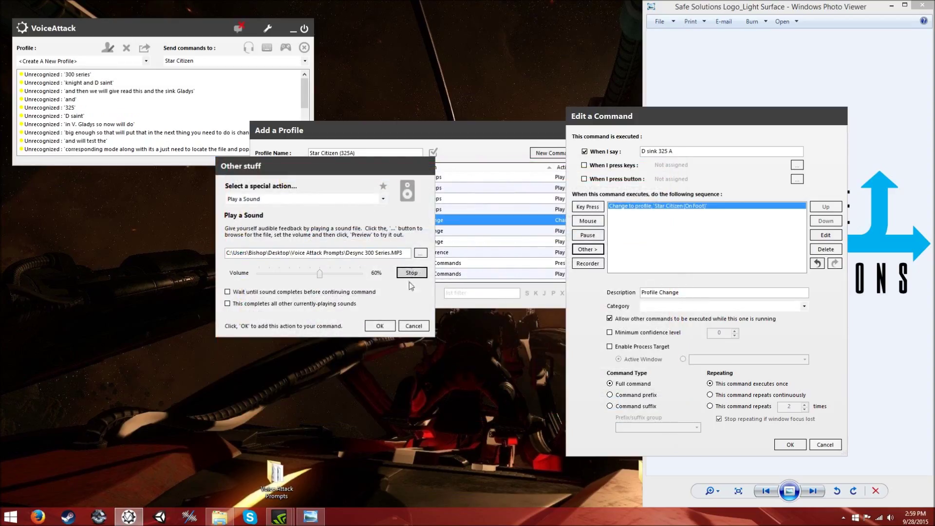
pyautogui.click(381, 326)
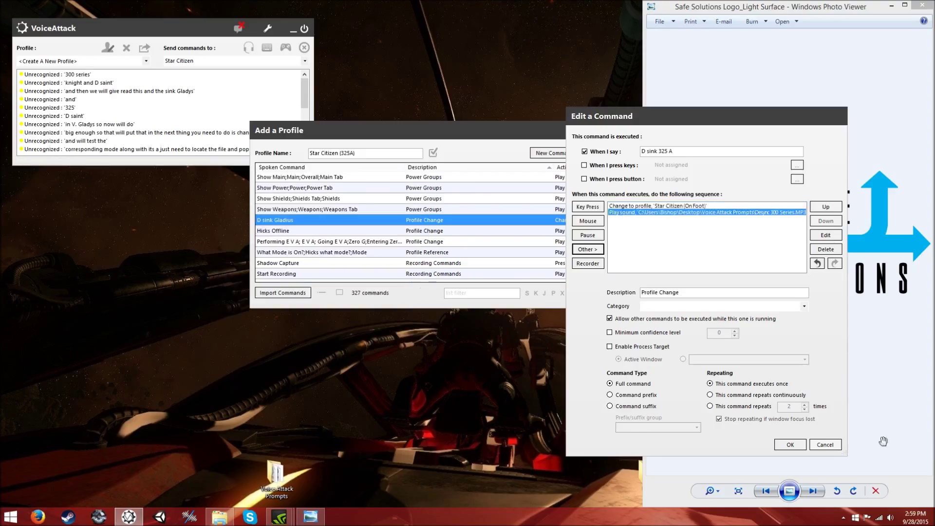
# Step: Save the D sink 325 A command and finish the Star Citizen (325A) profile
pyautogui.click(790, 445)
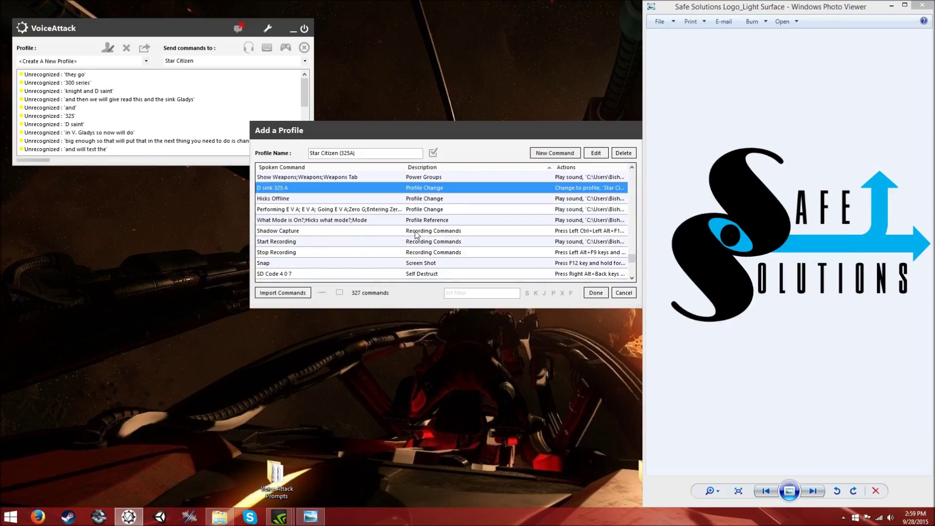
pyautogui.scroll(1, 416, 235)
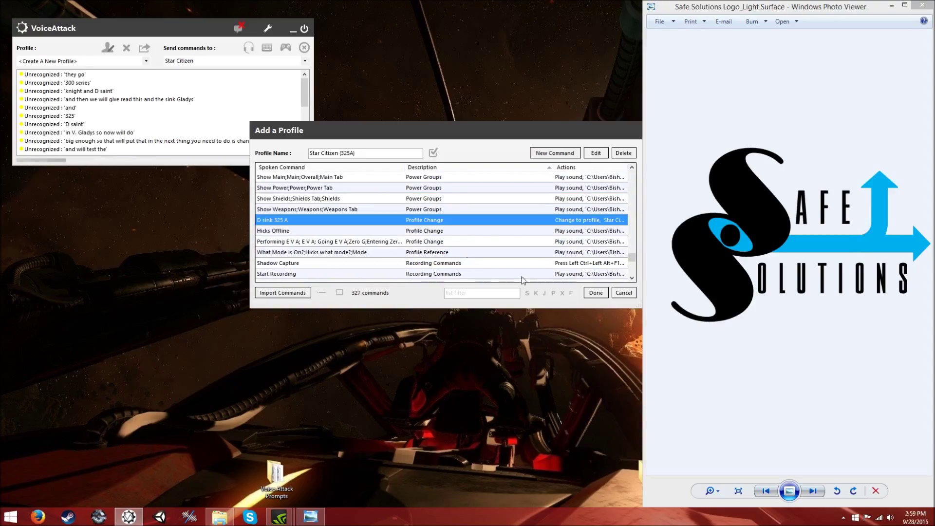
pyautogui.click(596, 293)
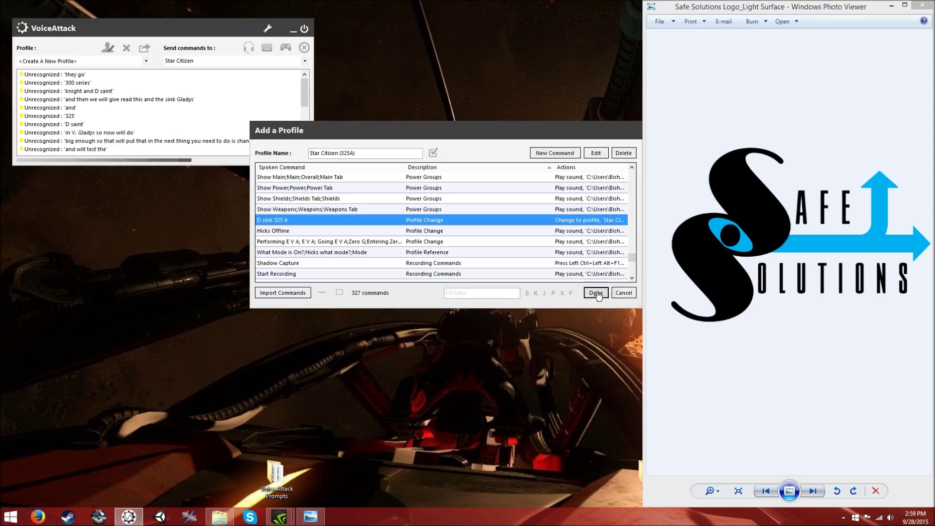
# Step: Load the Star Citizen (EVA) profile and open it for editing
pyautogui.click(71, 62)
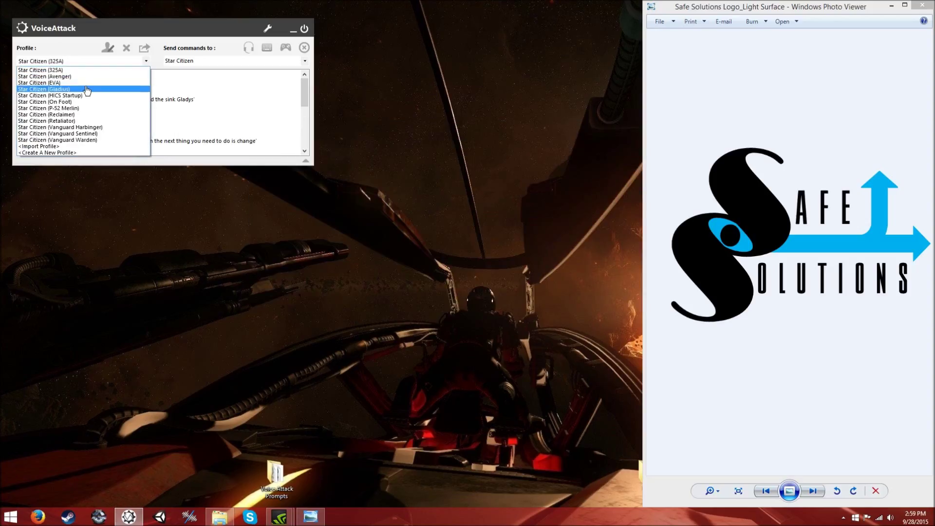
pyautogui.click(83, 83)
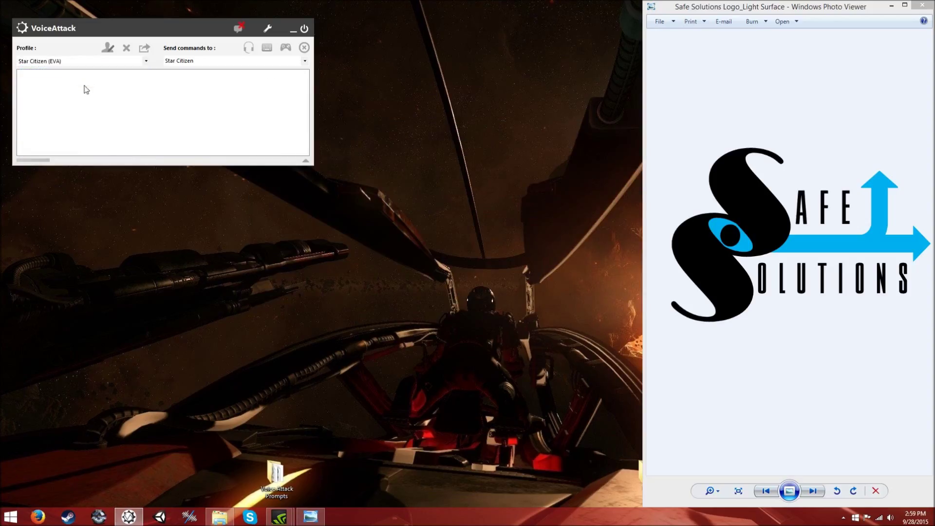
pyautogui.click(107, 52)
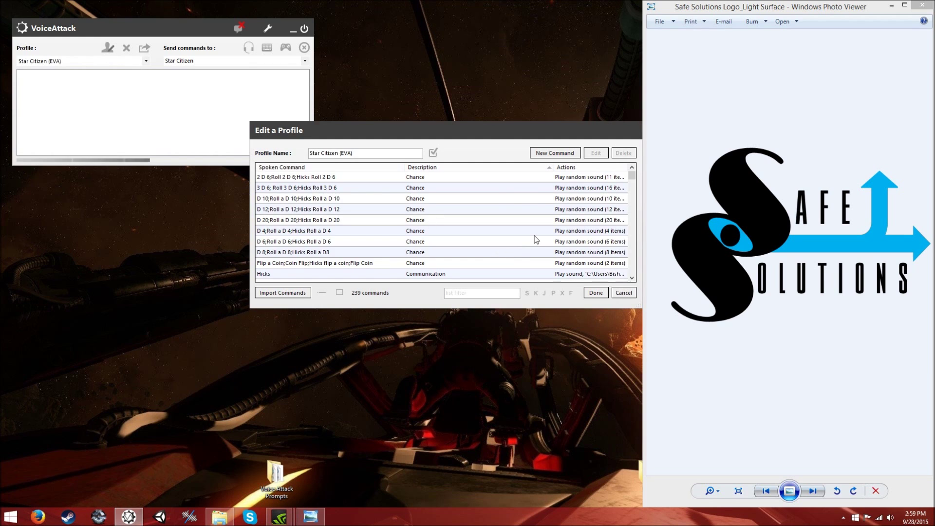
pyautogui.scroll(-5, 535, 240)
pyautogui.scroll(-5, 536, 239)
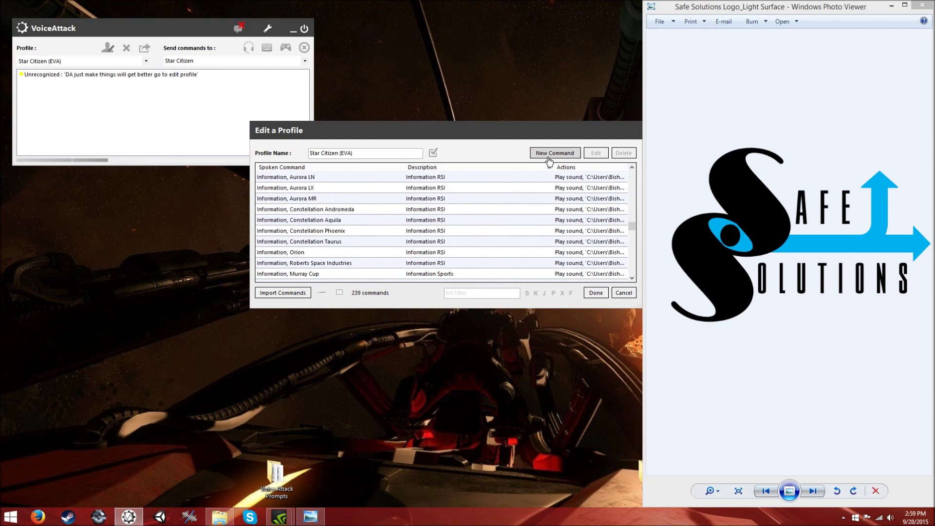
# Step: Start a new command with the spoken phrase 'Sink 325 A'
pyautogui.click(548, 153)
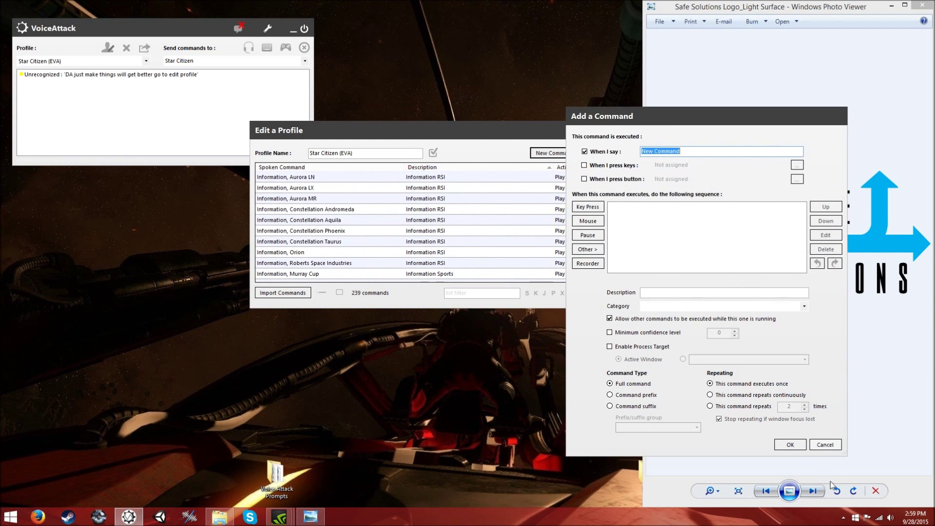
pyautogui.click(825, 445)
pyautogui.click(618, 231)
pyautogui.scroll(-10, 618, 233)
pyautogui.scroll(-5, 618, 232)
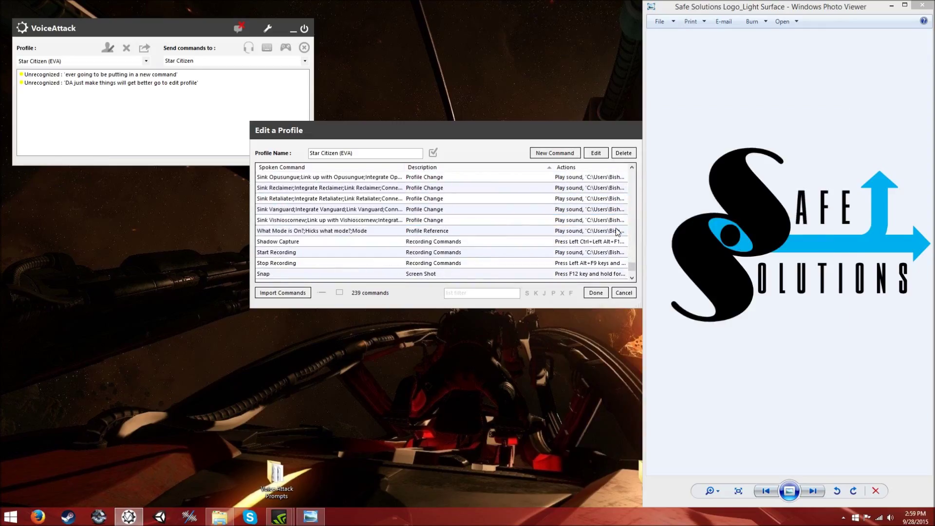
pyautogui.scroll(1, 618, 232)
pyautogui.click(555, 153)
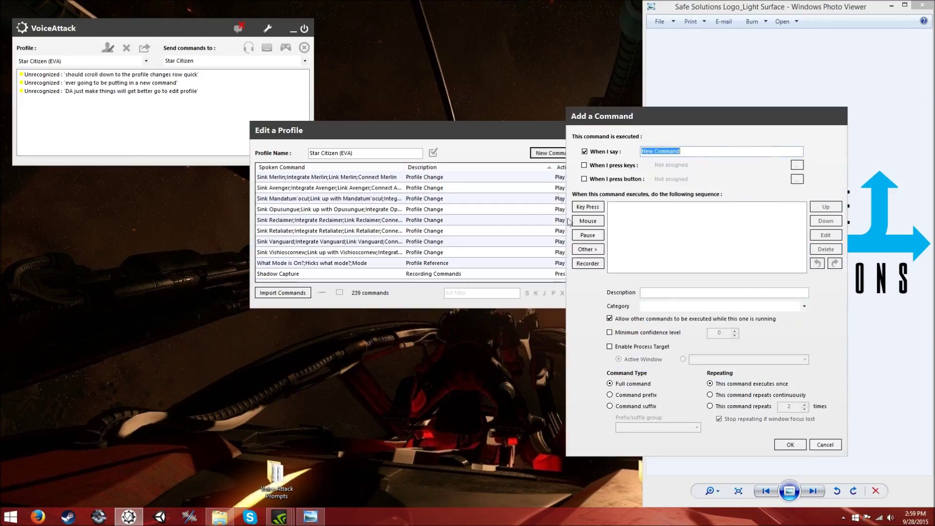
pyautogui.write('Si')
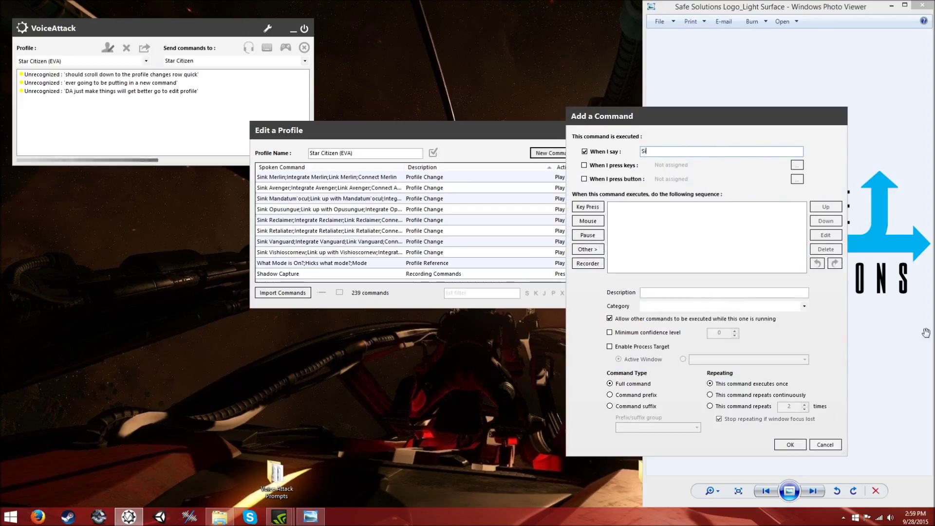
pyautogui.write('nk 3')
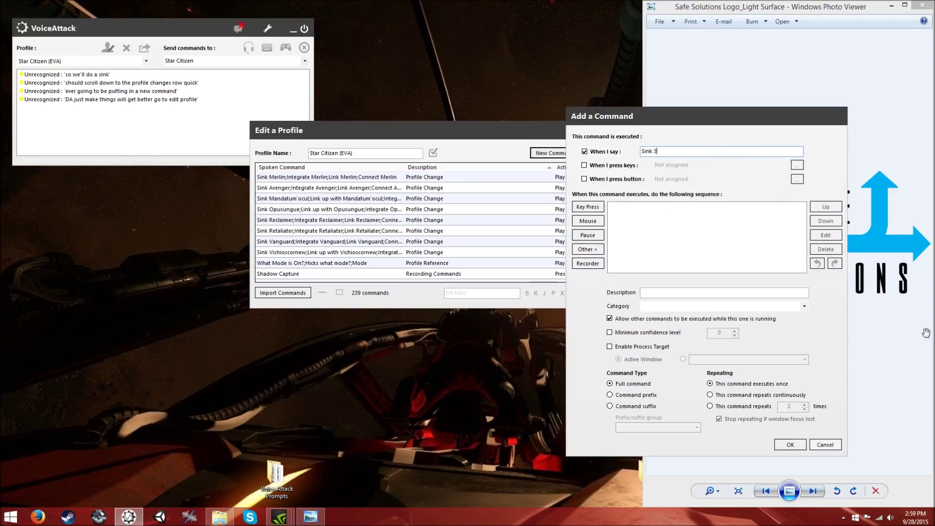
pyautogui.write('25 A')
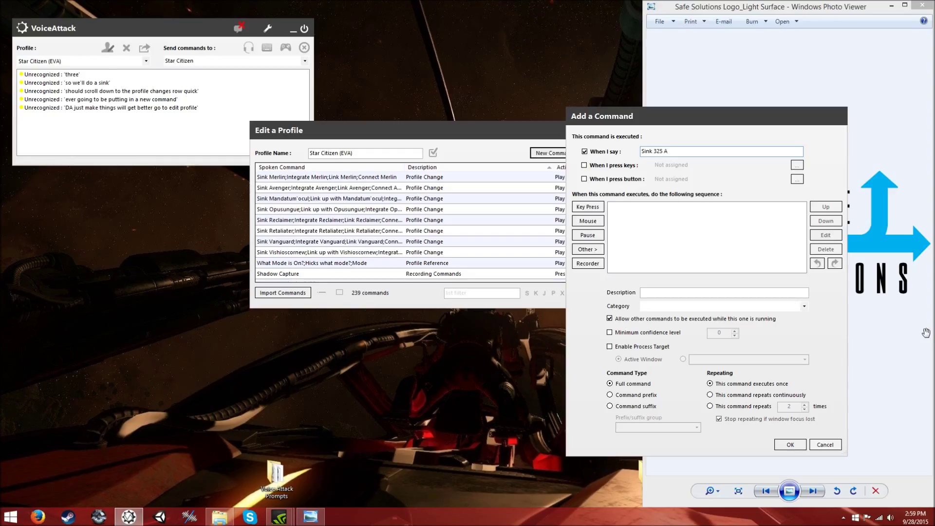
# Step: Add an action switching to the Star Citizen (325A) profile
pyautogui.click(590, 250)
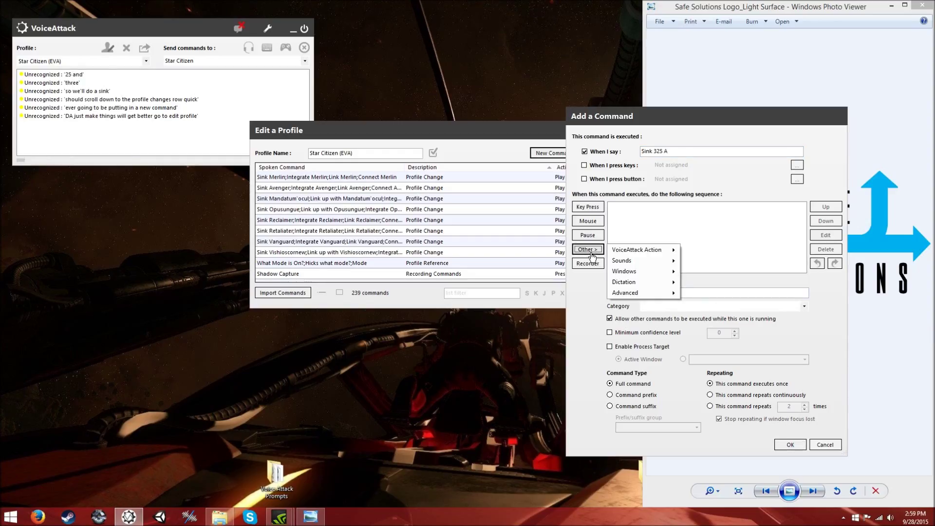
pyautogui.moveTo(636, 251)
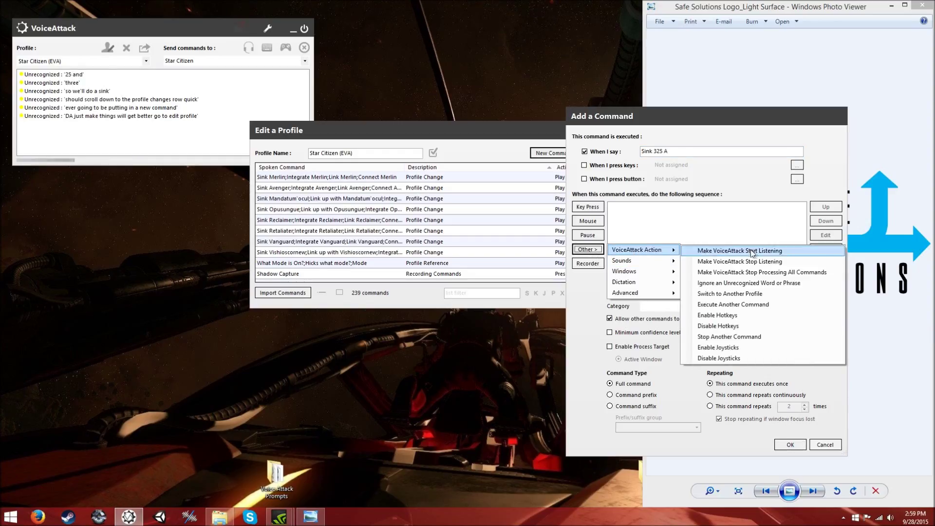
pyautogui.click(730, 294)
pyautogui.click(305, 252)
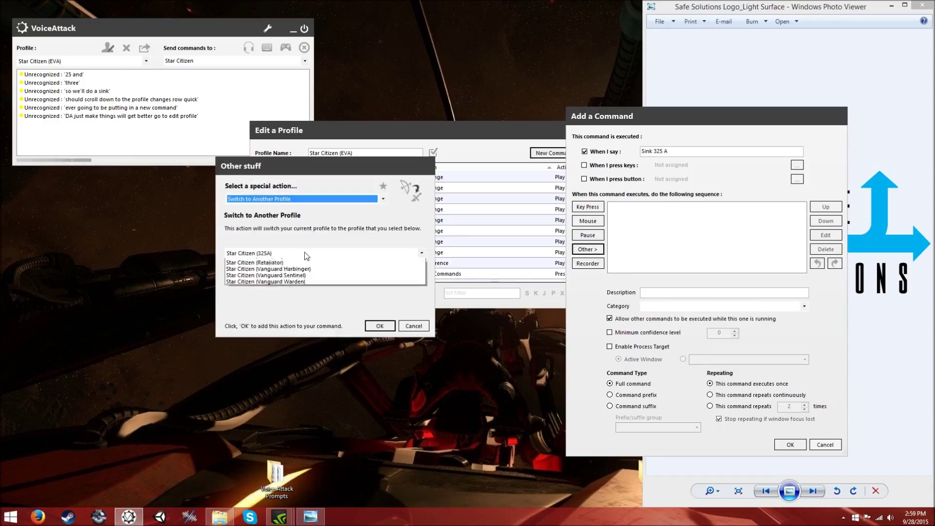
pyautogui.click(305, 251)
pyautogui.click(379, 326)
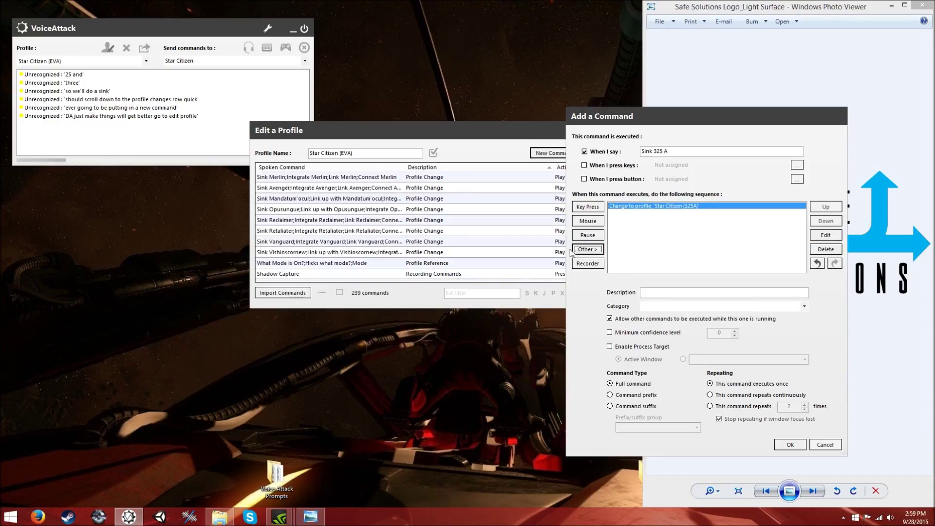
# Step: Add a Play a Sound action using the Sync 300 Series sound file
pyautogui.click(589, 250)
pyautogui.moveTo(634, 260)
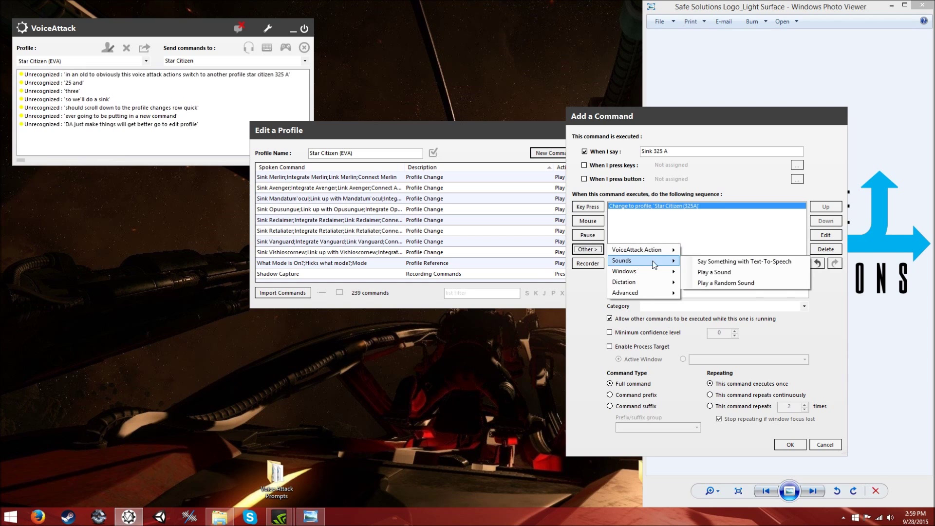
pyautogui.click(717, 273)
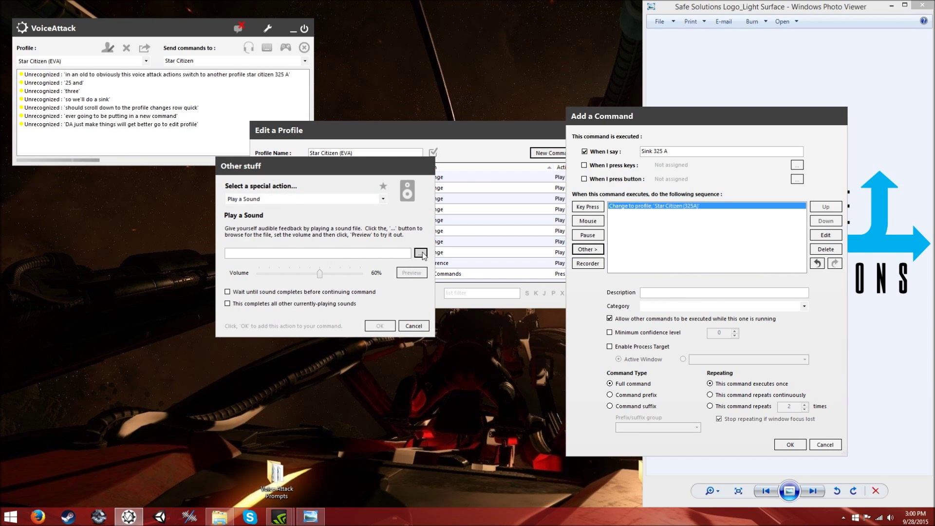
pyautogui.click(423, 254)
pyautogui.click(415, 326)
pyautogui.write('sync')
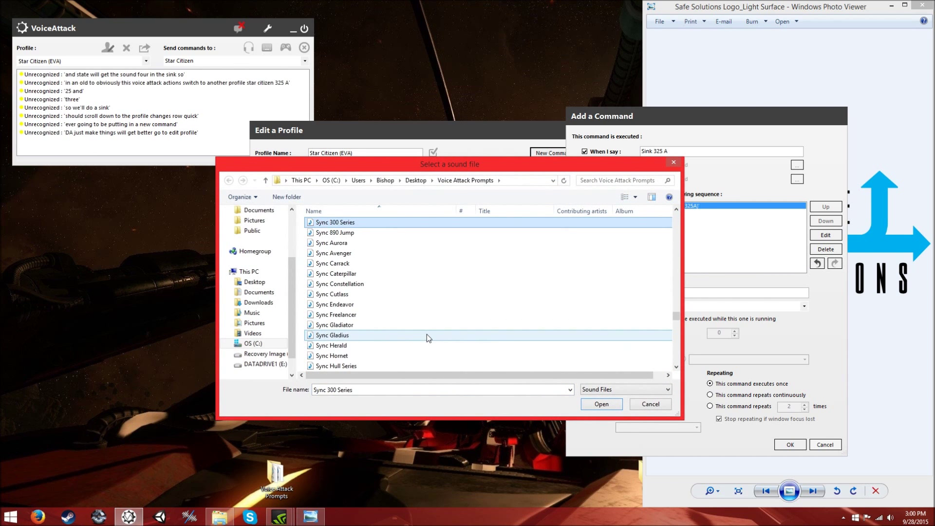
pyautogui.doubleClick(355, 224)
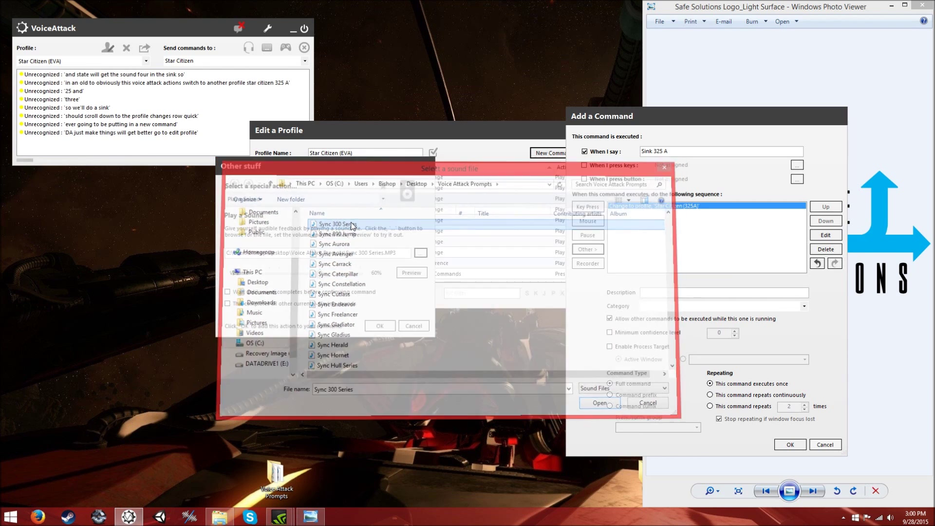
pyautogui.click(412, 273)
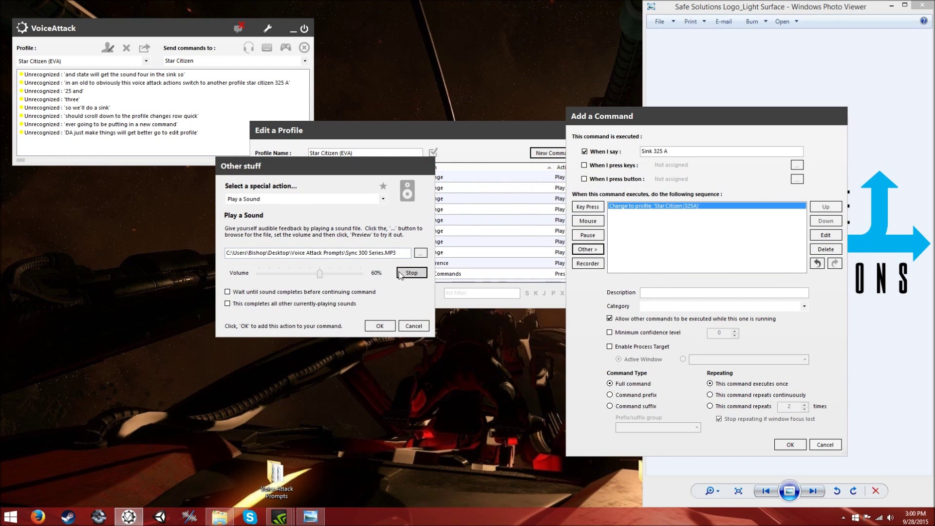
pyautogui.click(380, 326)
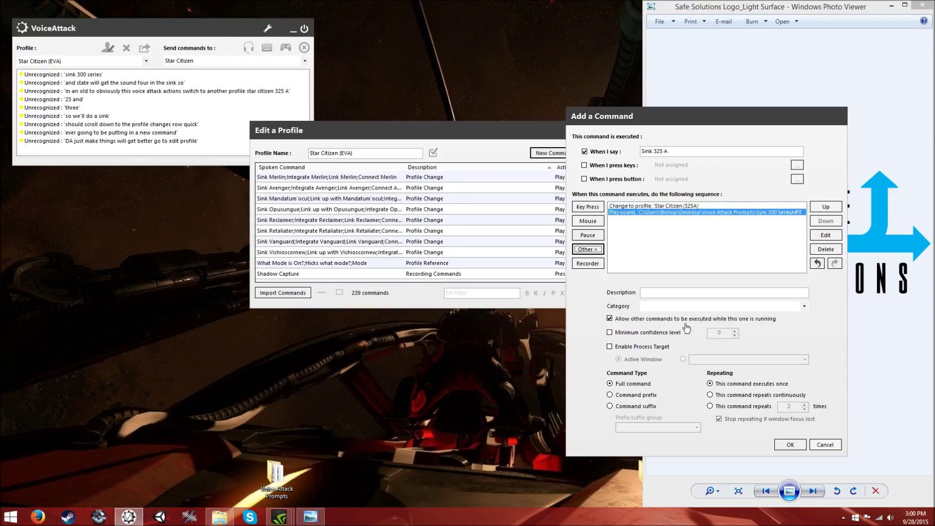
# Step: Describe the command as 'Profile Change' and save Sink 325 A
pyautogui.click(729, 293)
pyautogui.write('Pro')
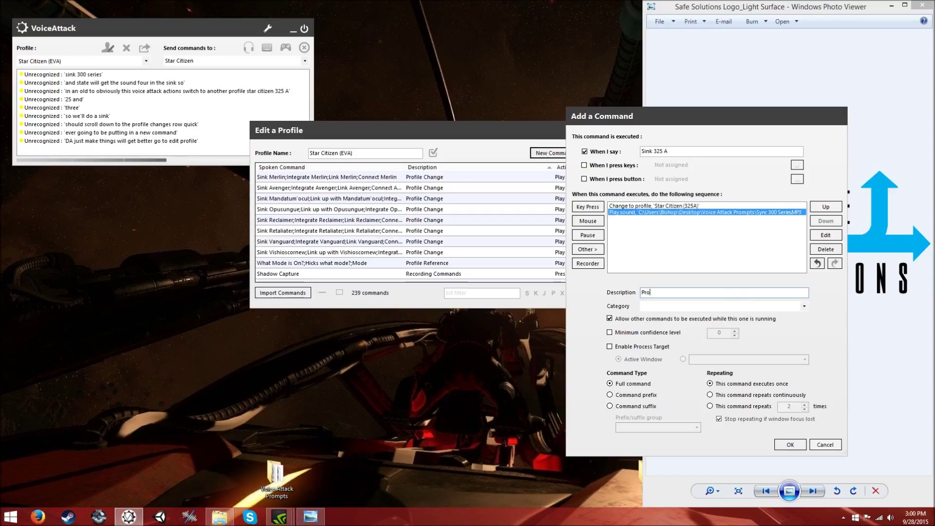
pyautogui.write('file Change')
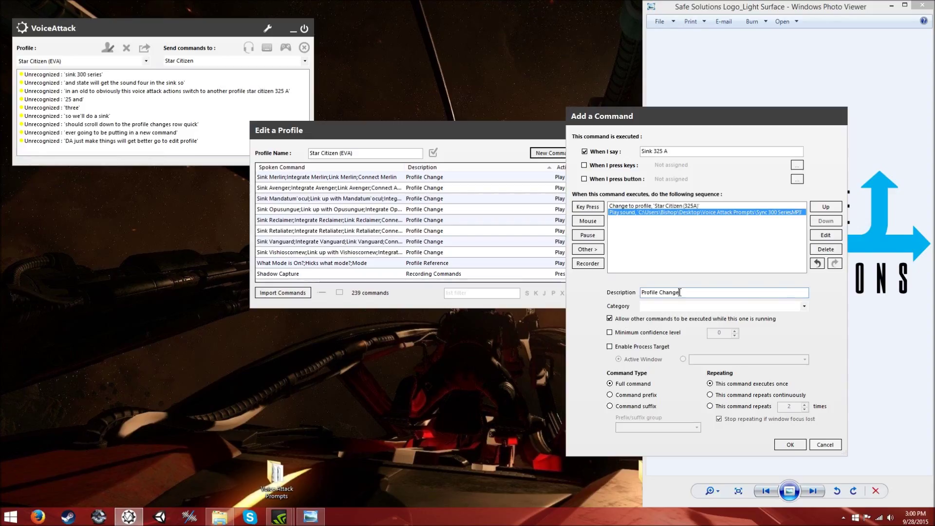
pyautogui.click(790, 445)
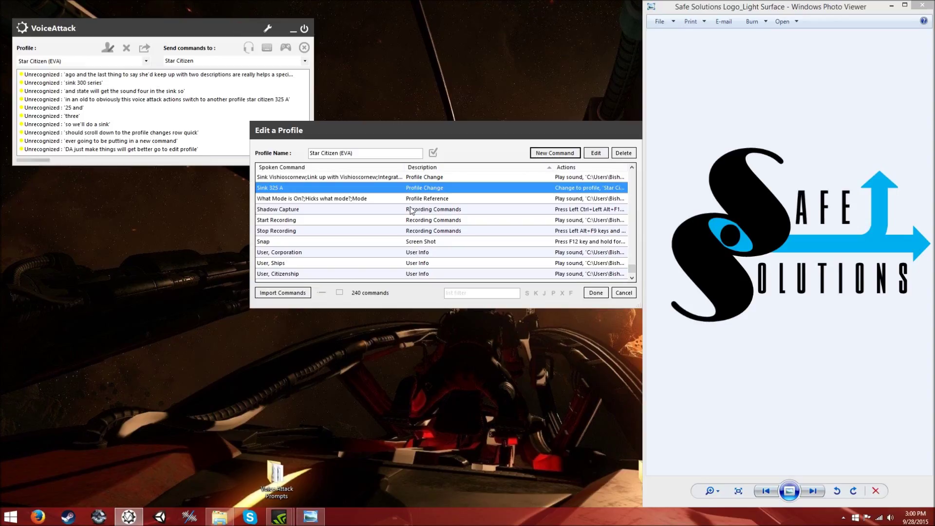
# Step: Export the EVA profile with only the Sink 325 A command selected
pyautogui.click(597, 293)
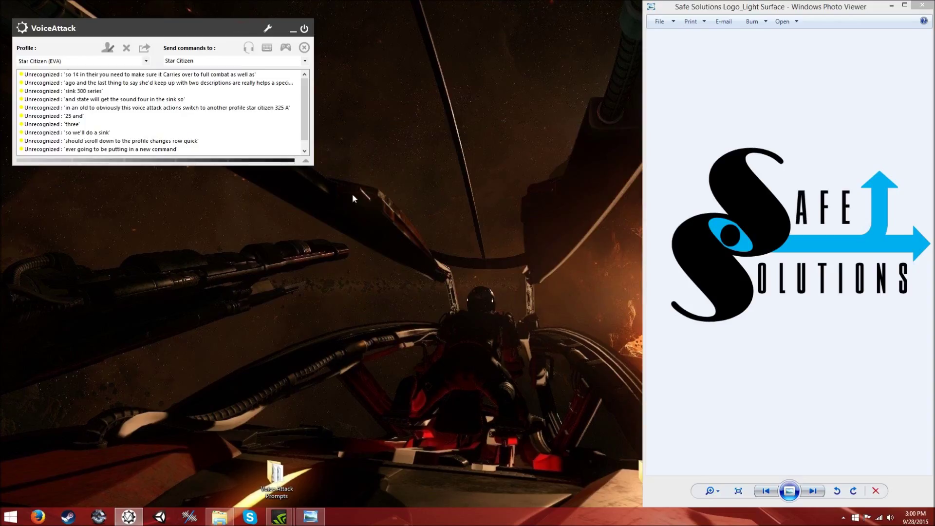
pyautogui.click(149, 52)
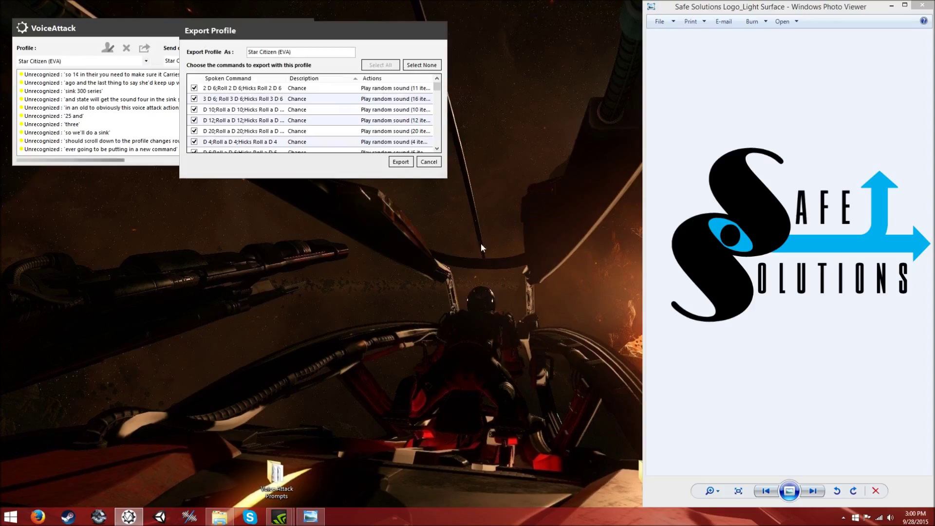
pyautogui.click(422, 65)
pyautogui.moveTo(437, 87); pyautogui.dragTo(439, 138)
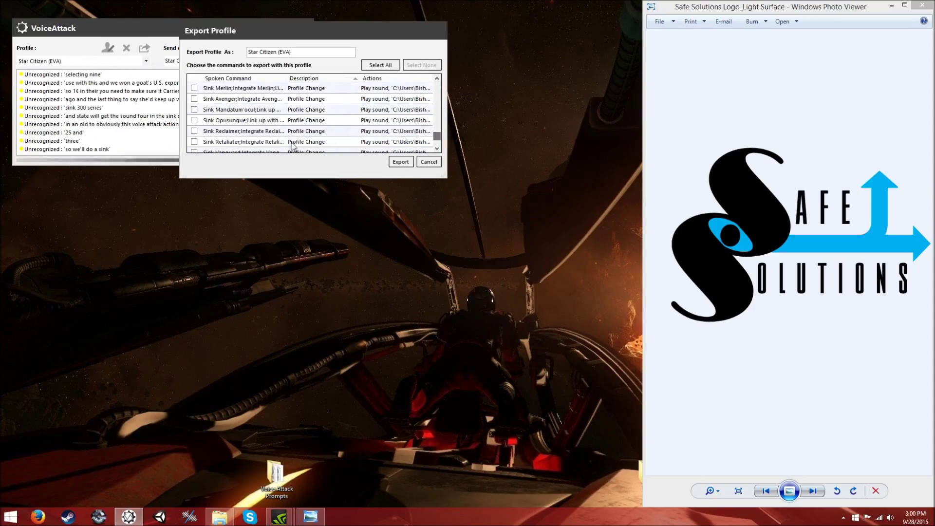
pyautogui.click(194, 109)
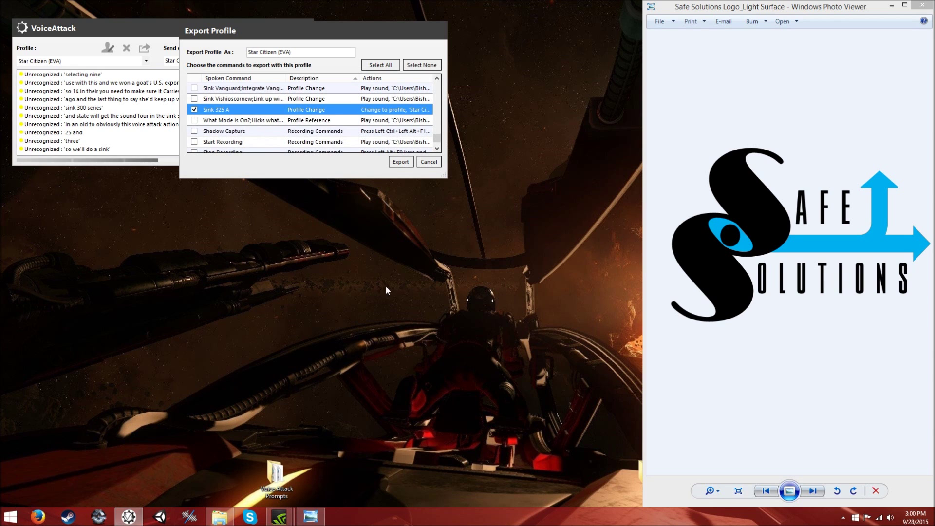
pyautogui.click(401, 162)
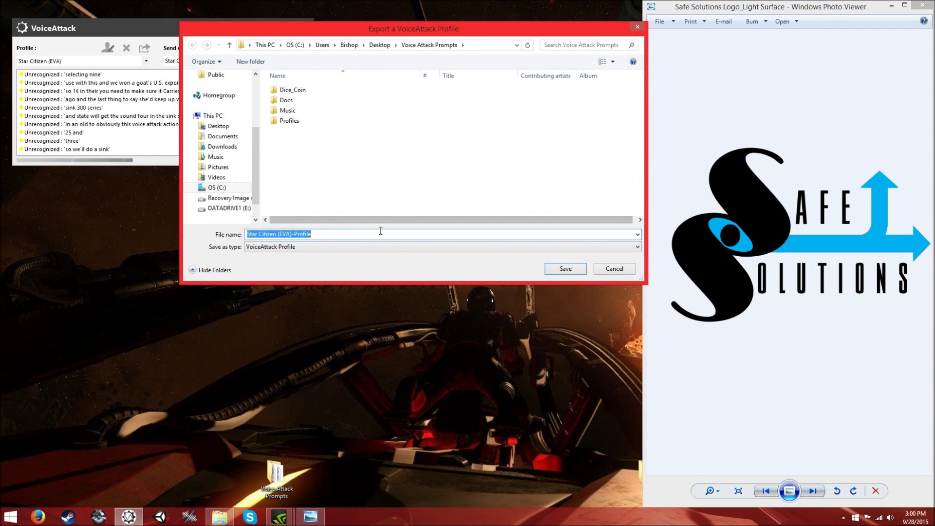
# Step: Save the exported file as 'test' in the Profiles folder
pyautogui.doubleClick(292, 120)
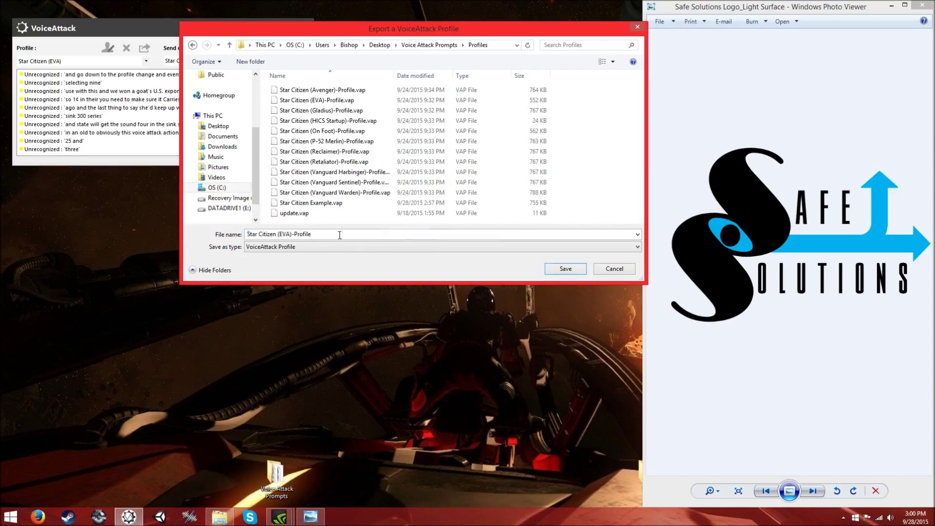
pyautogui.click(365, 235)
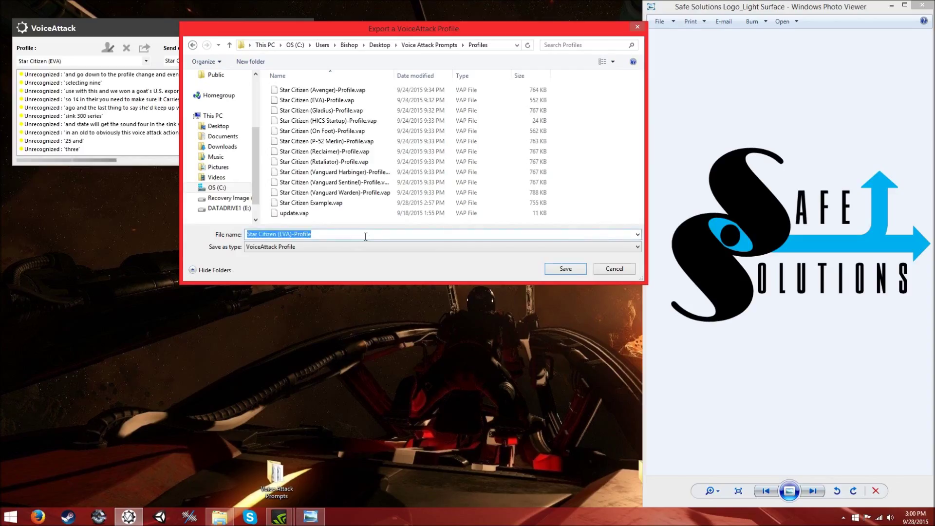
pyautogui.write('test')
pyautogui.press('Return')
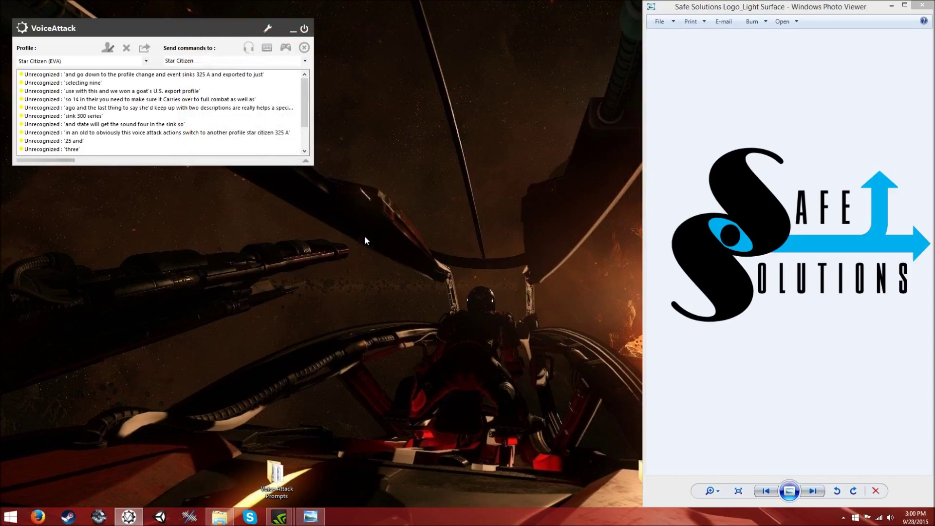
pyautogui.click(47, 62)
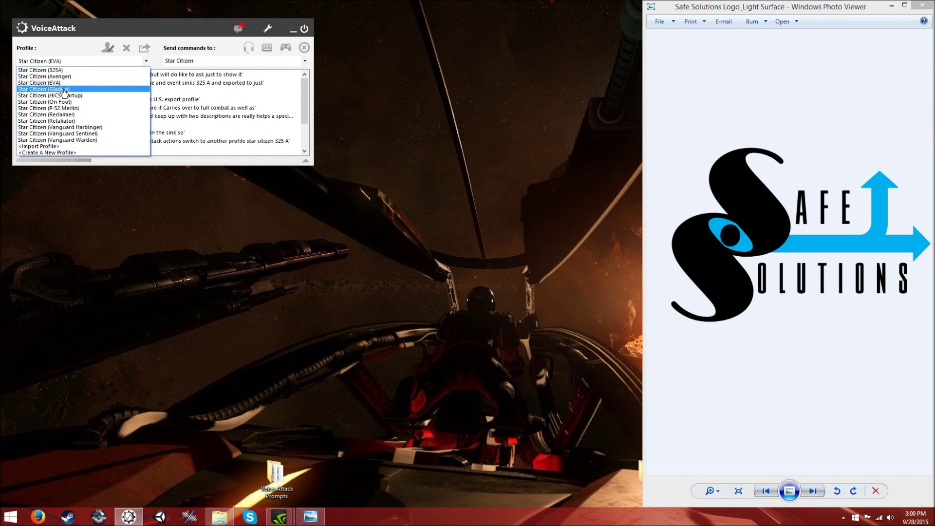
# Step: Import the 'Sink 325 A' command from test.vap into the Star Citizen (On Foot) profile, bringing it to 250 commands
pyautogui.click(46, 102)
pyautogui.click(108, 48)
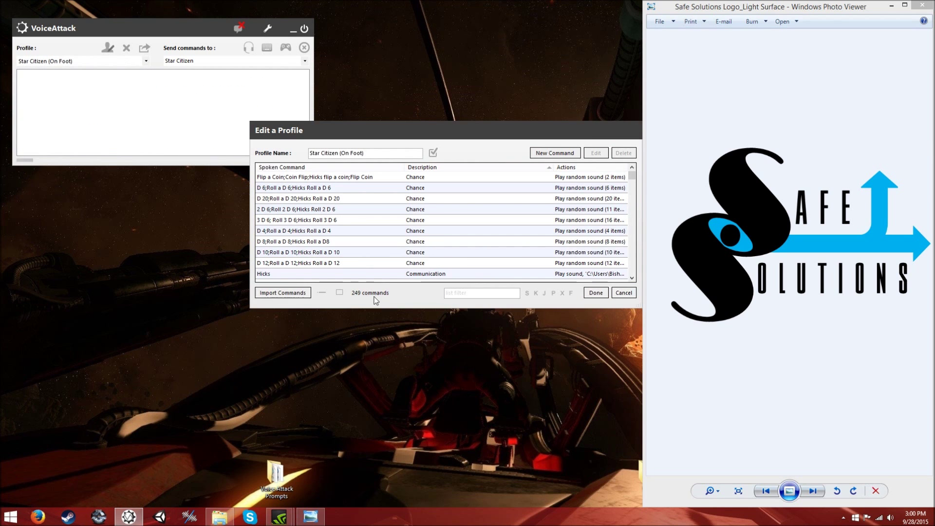
pyautogui.click(296, 409)
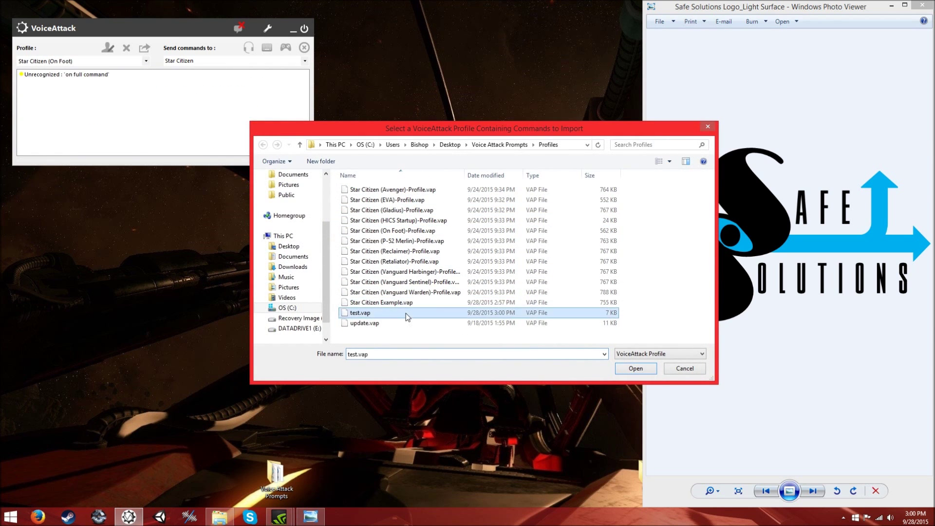
pyautogui.doubleClick(406, 314)
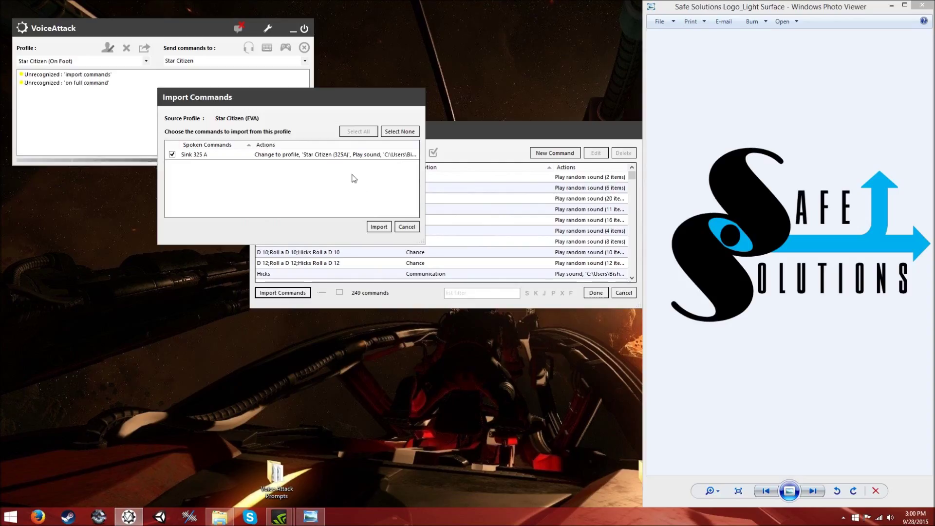
pyautogui.click(385, 227)
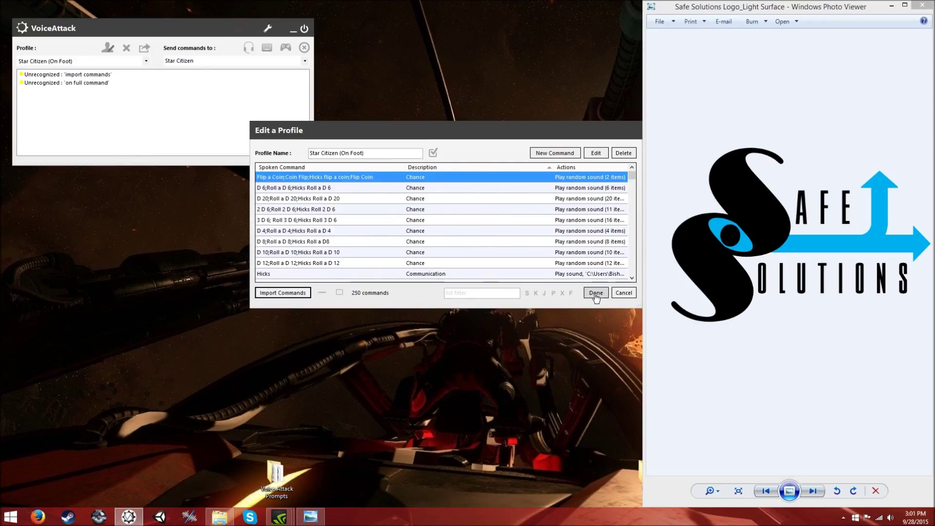
pyautogui.click(596, 293)
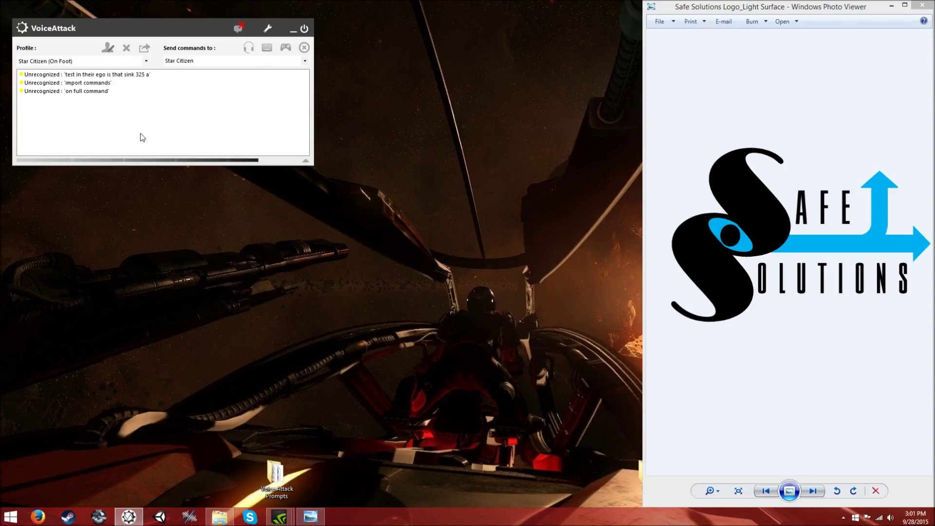